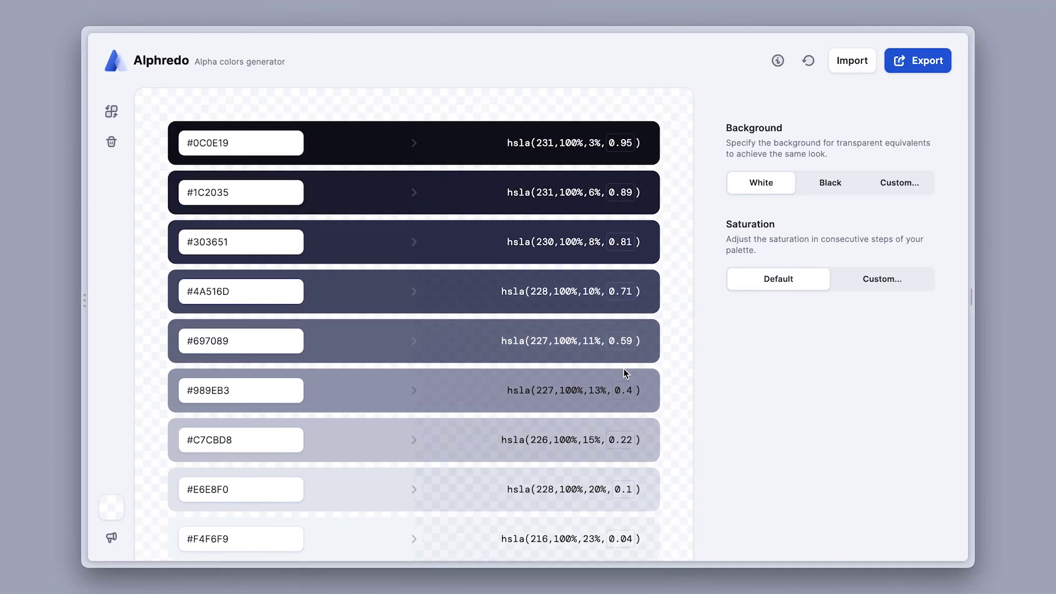
pyautogui.scroll(-2, 682, 206)
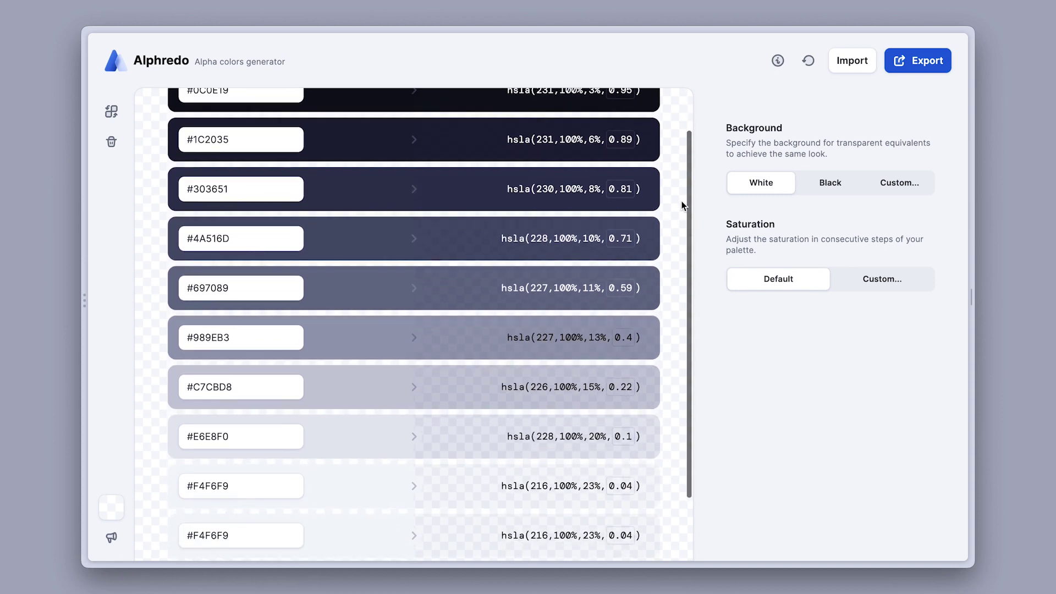
pyautogui.scroll(-4, 682, 206)
pyautogui.scroll(4, 681, 206)
pyautogui.scroll(2, 681, 207)
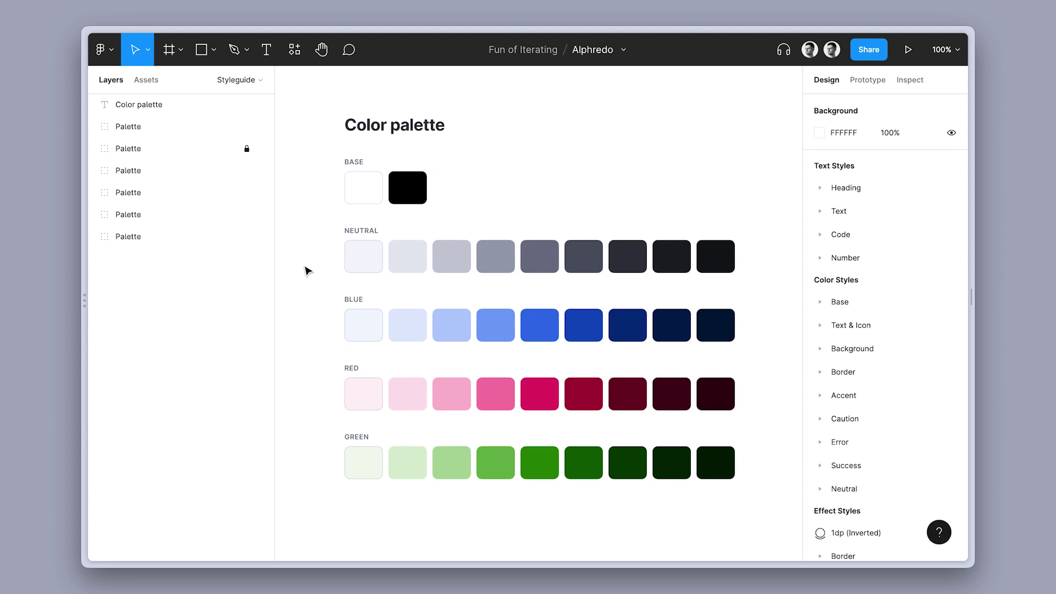
pyautogui.click(390, 263)
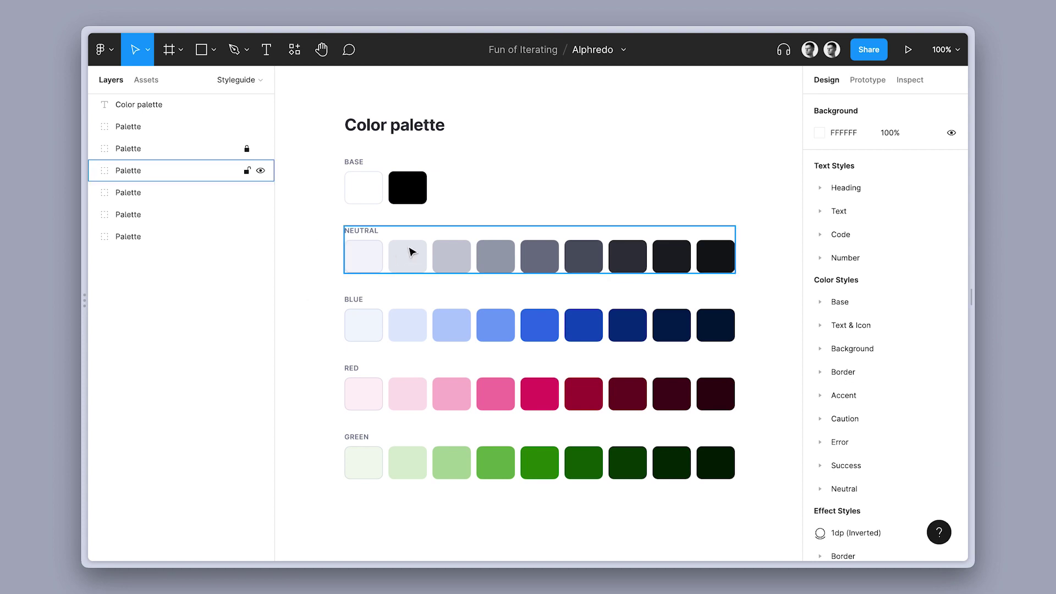
pyautogui.click(323, 254)
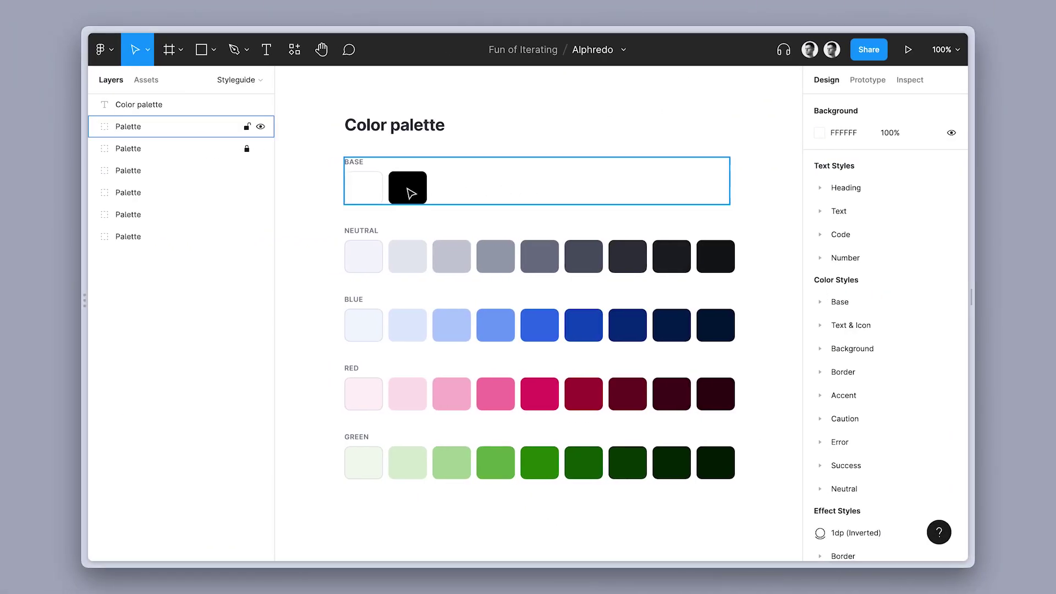
# Duplicate the black Base swatch beside the original and set the copy's fill opacity to 40%
pyautogui.click(411, 192)
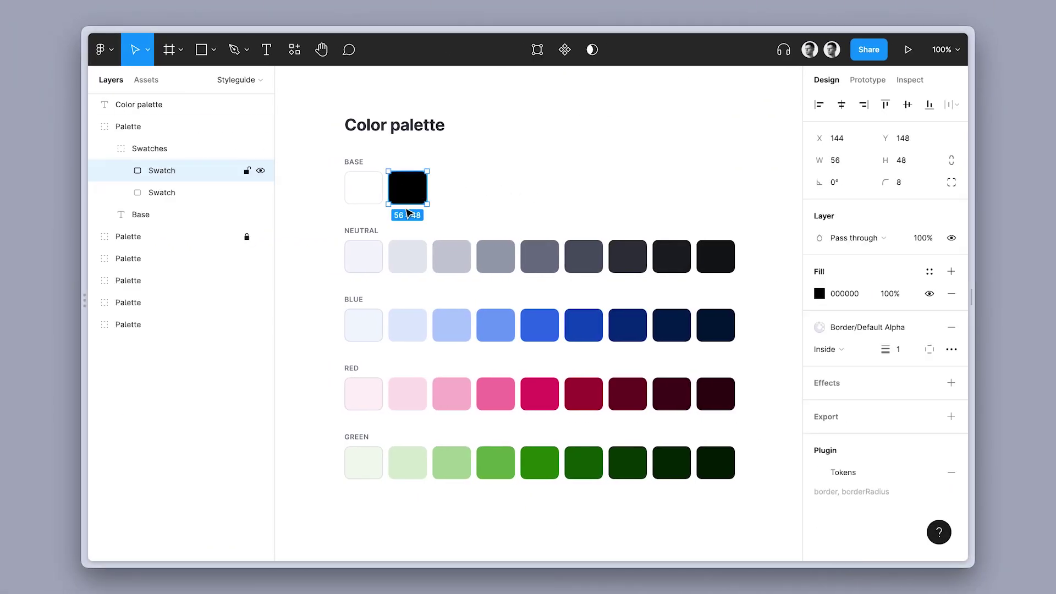
pyautogui.moveTo(405, 184); pyautogui.dragTo(454, 190)
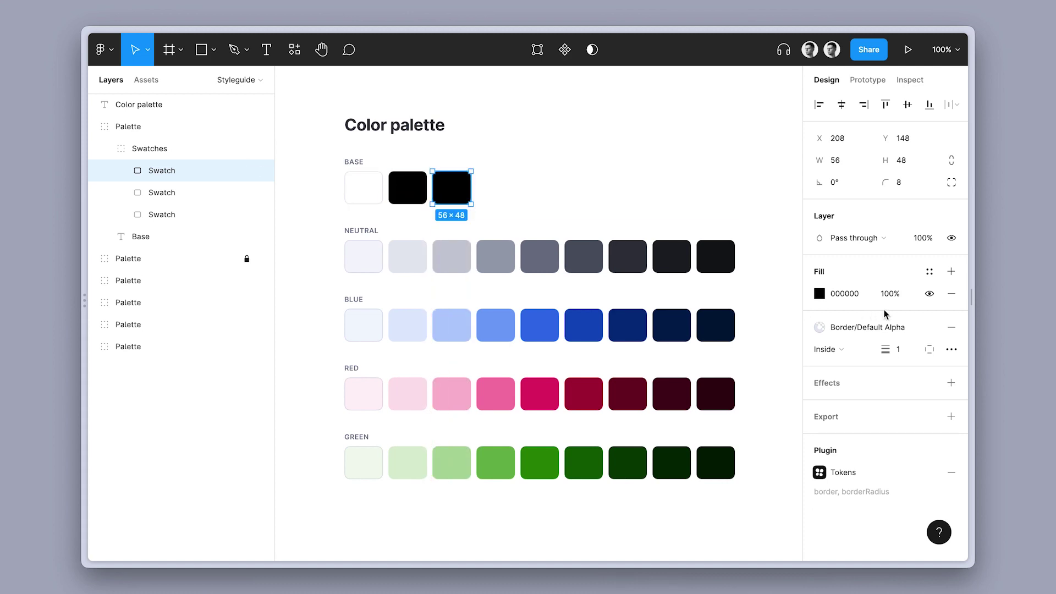
pyautogui.click(890, 293)
pyautogui.write('40')
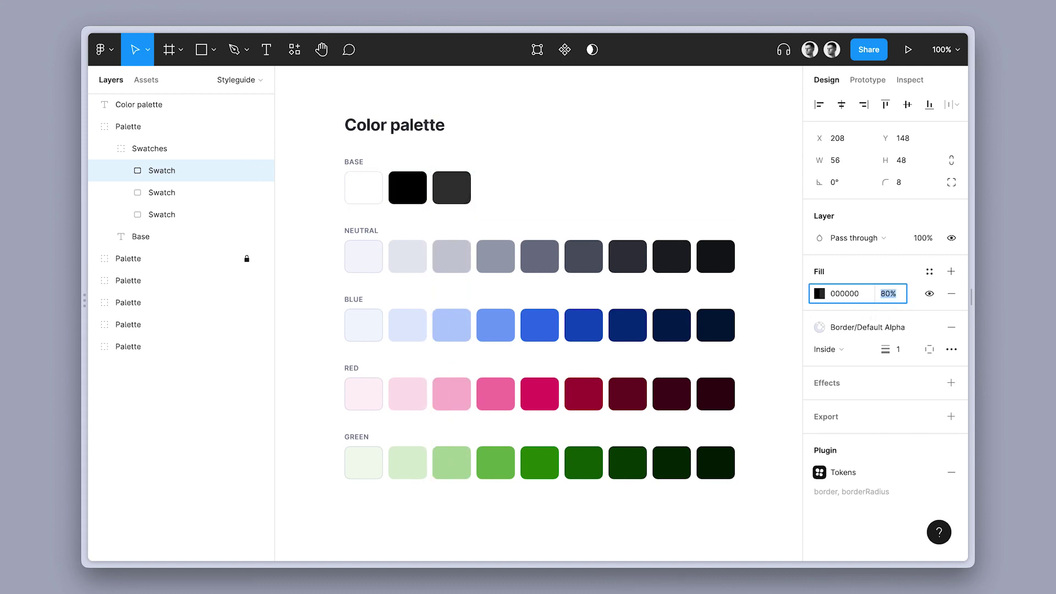
pyautogui.press('Return')
pyautogui.click(715, 194)
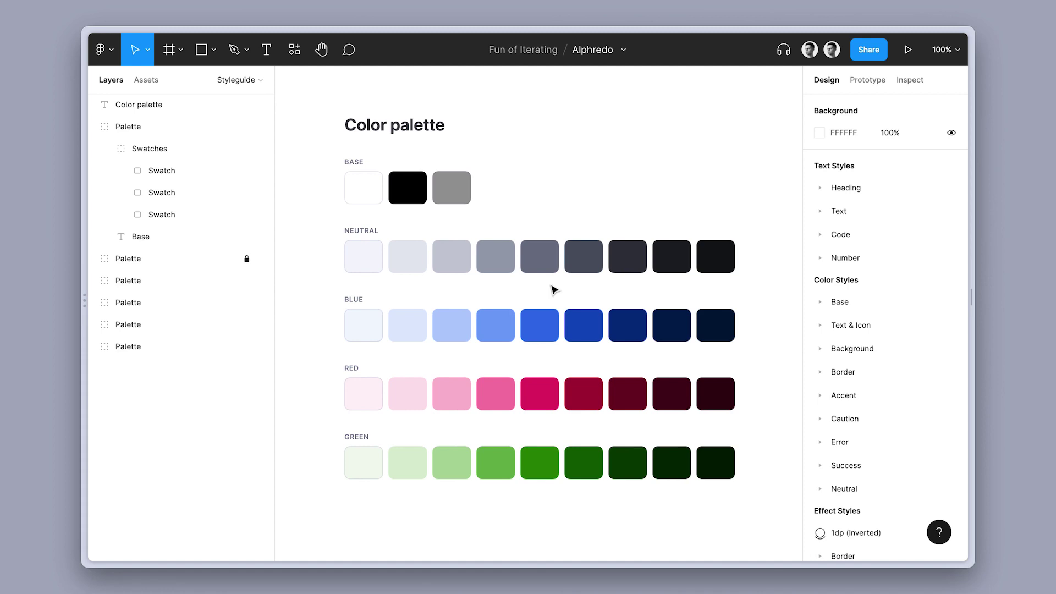
# Fill the middle swatch of the blank Neutral row with the color sampled from the swatch directly above, 6F7688
pyautogui.scroll(-2, 545, 370)
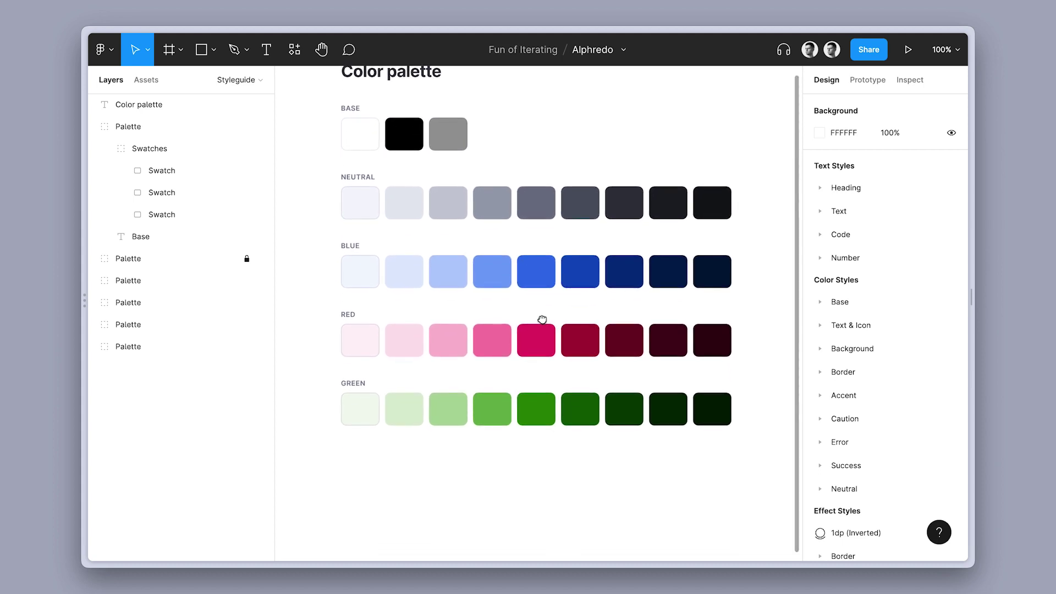
pyautogui.moveTo(544, 468); pyautogui.dragTo(533, 271)
pyautogui.click(533, 271)
pyautogui.doubleClick(533, 272)
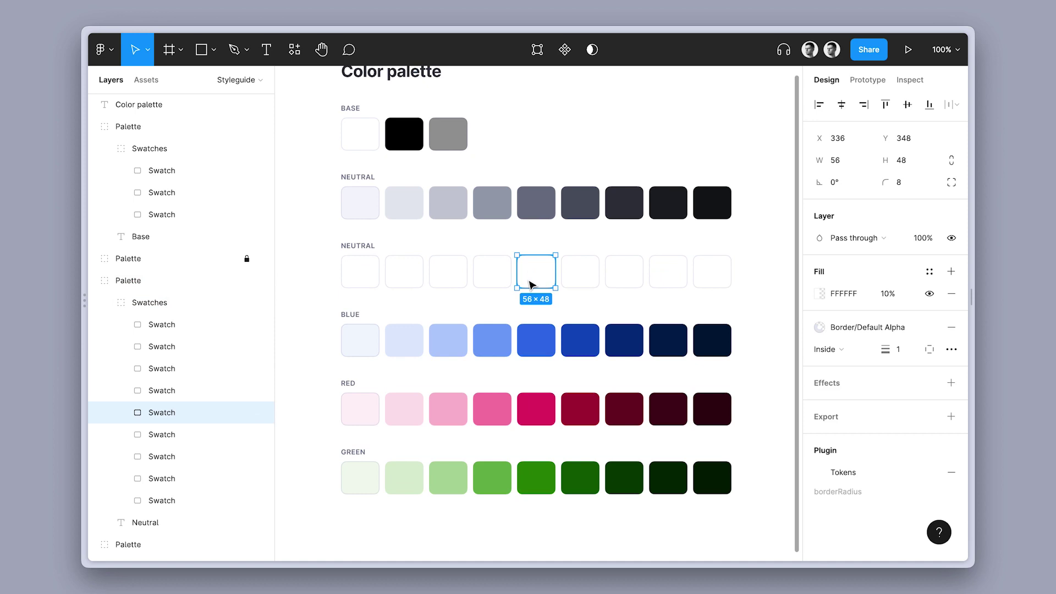
pyautogui.press('i')
pyautogui.click(535, 205)
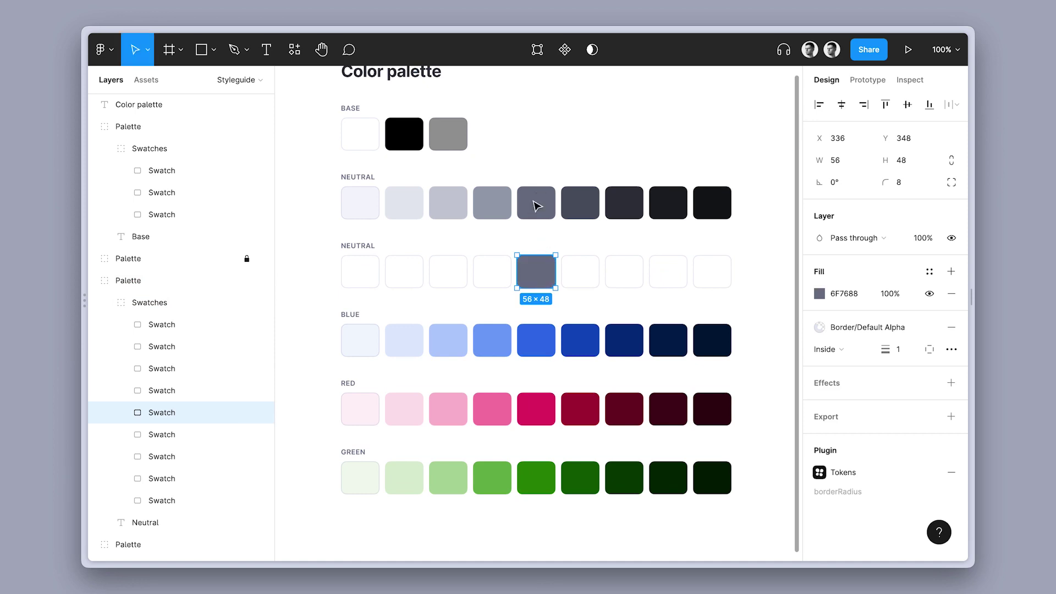
# Set the middle swatch's fill opacity to 56% and darken its color to HSL 223, 100, 10
pyautogui.click(818, 293)
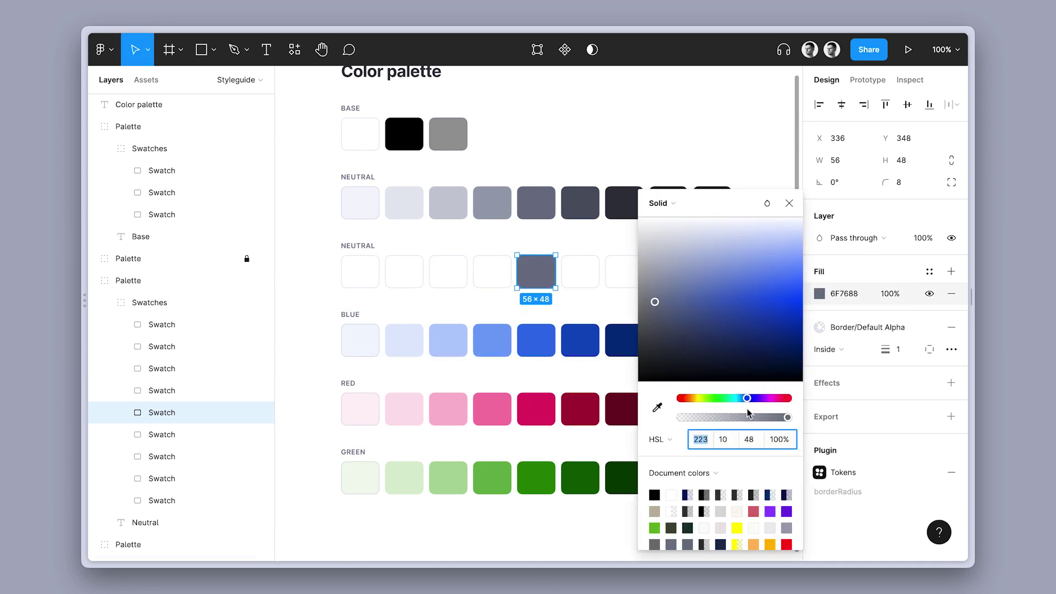
pyautogui.moveTo(768, 419); pyautogui.dragTo(741, 418)
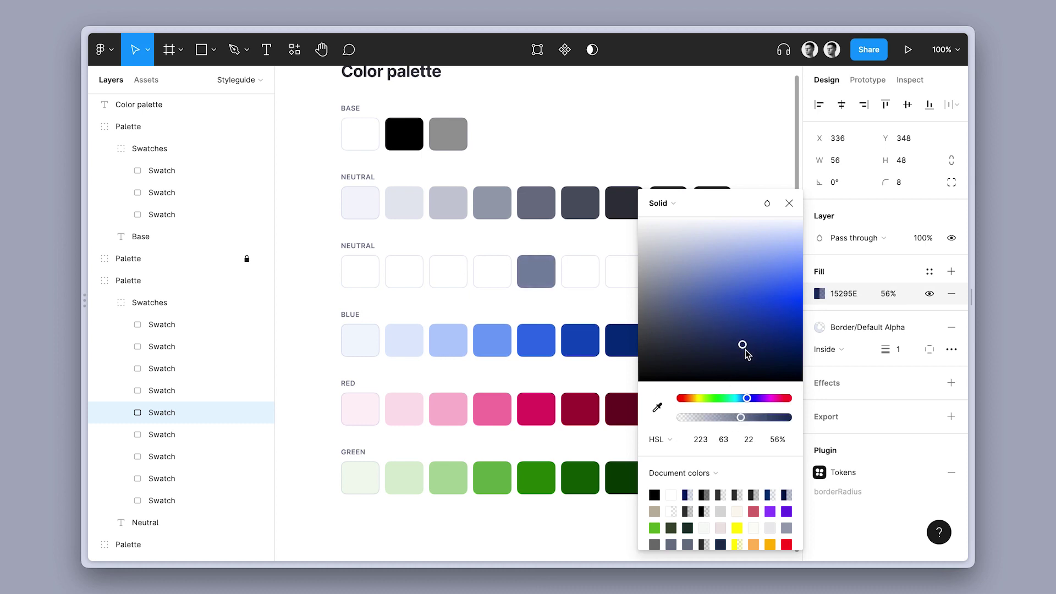
pyautogui.moveTo(745, 349); pyautogui.dragTo(806, 369)
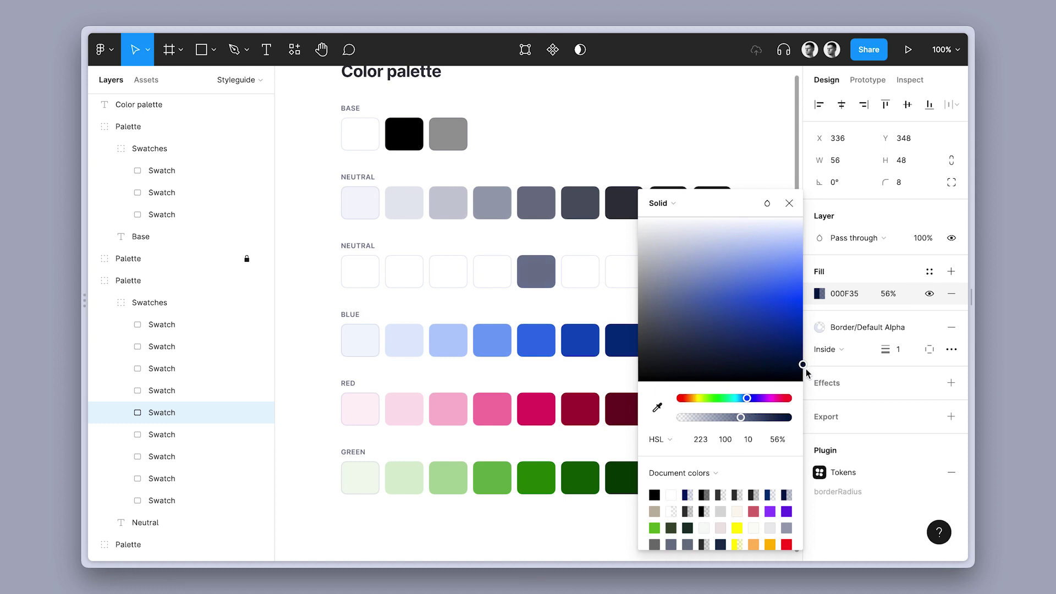
pyautogui.click(550, 249)
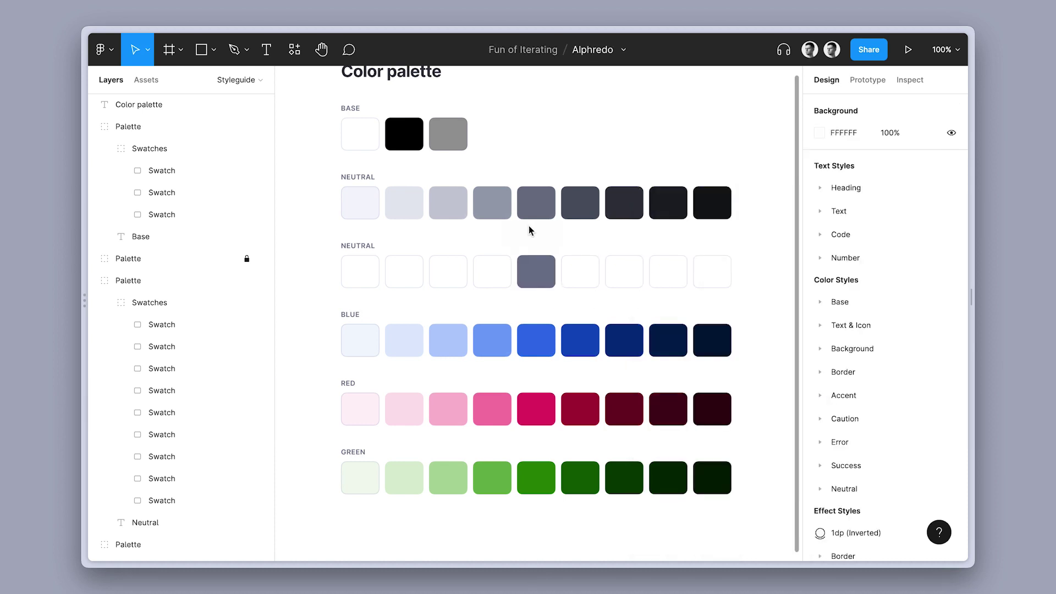
pyautogui.moveTo(528, 226); pyautogui.dragTo(525, 241)
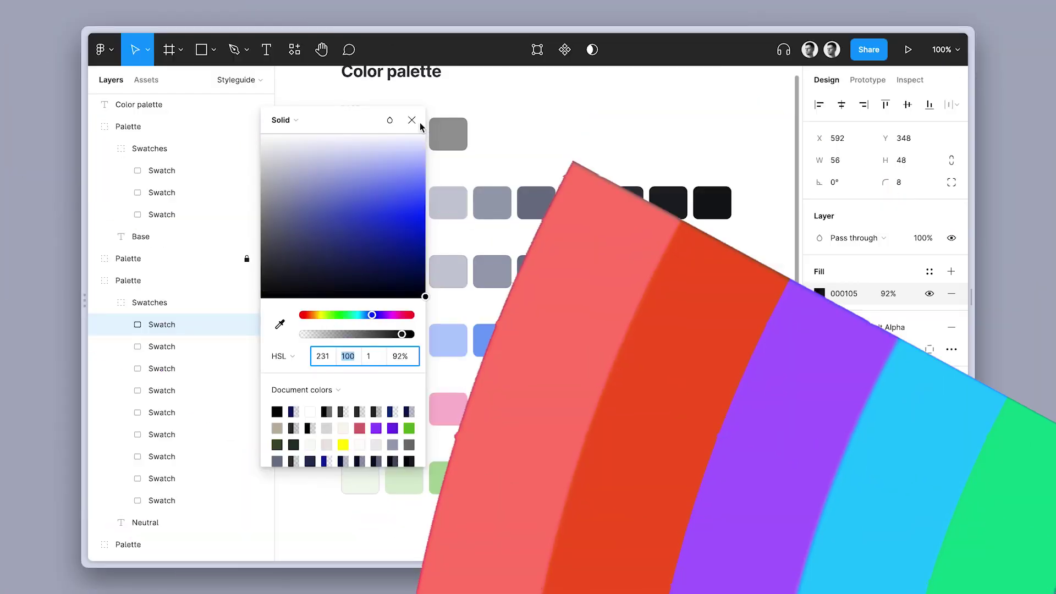
# Rename the second Neutral row's label to "Neutral (Darken)"
pyautogui.click(366, 246)
pyautogui.doubleClick(376, 245)
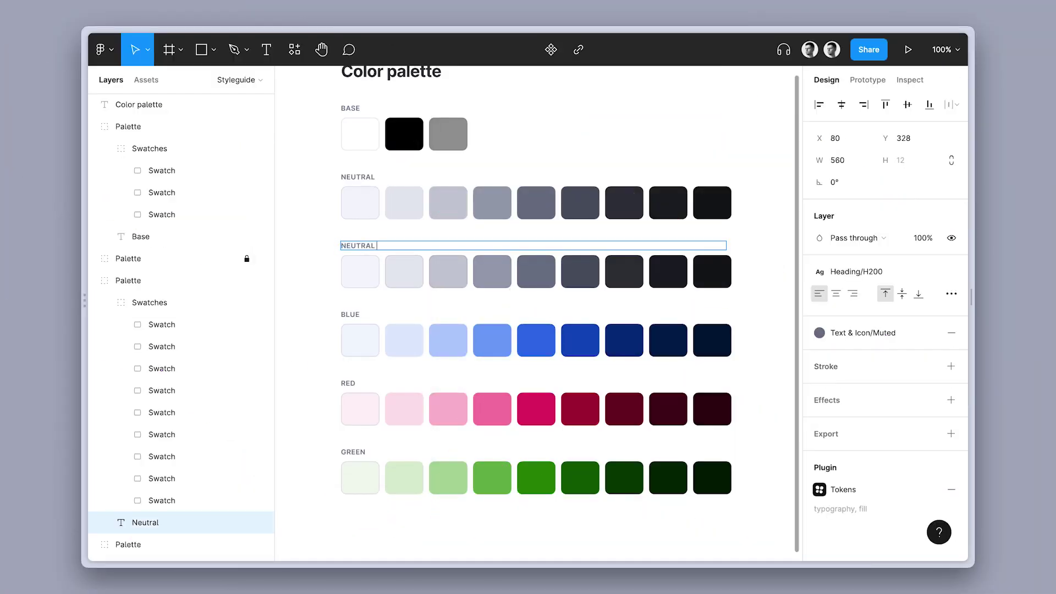
pyautogui.press('Escape')
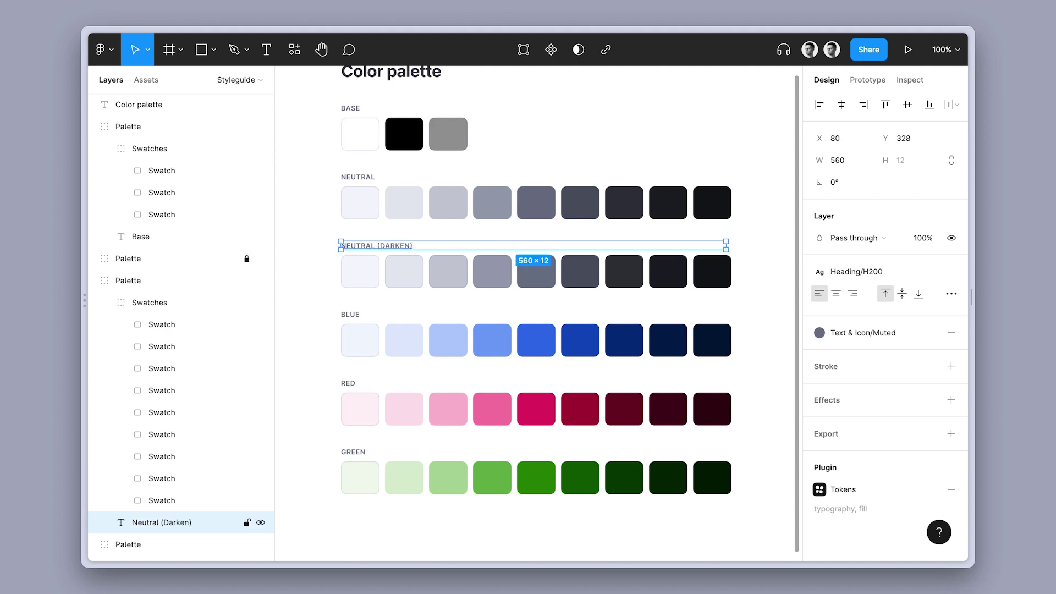
pyautogui.click(318, 266)
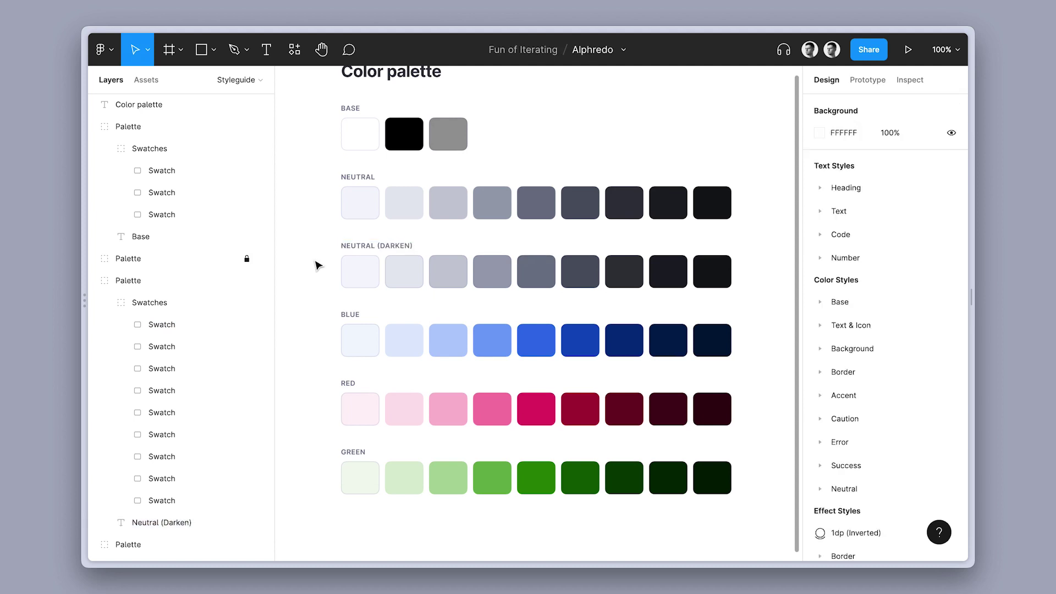
pyautogui.click(446, 278)
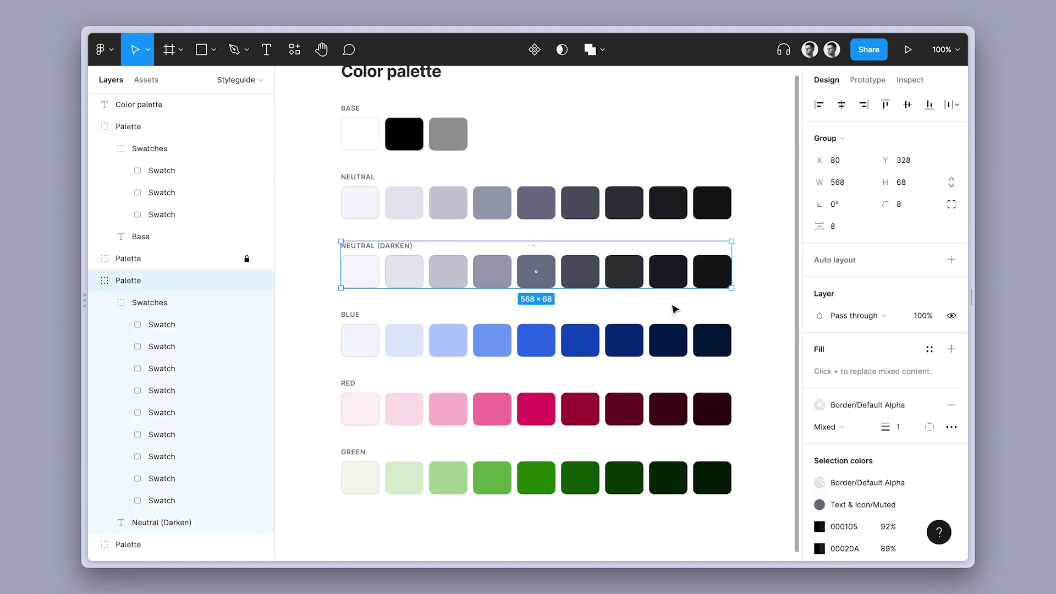
pyautogui.click(768, 298)
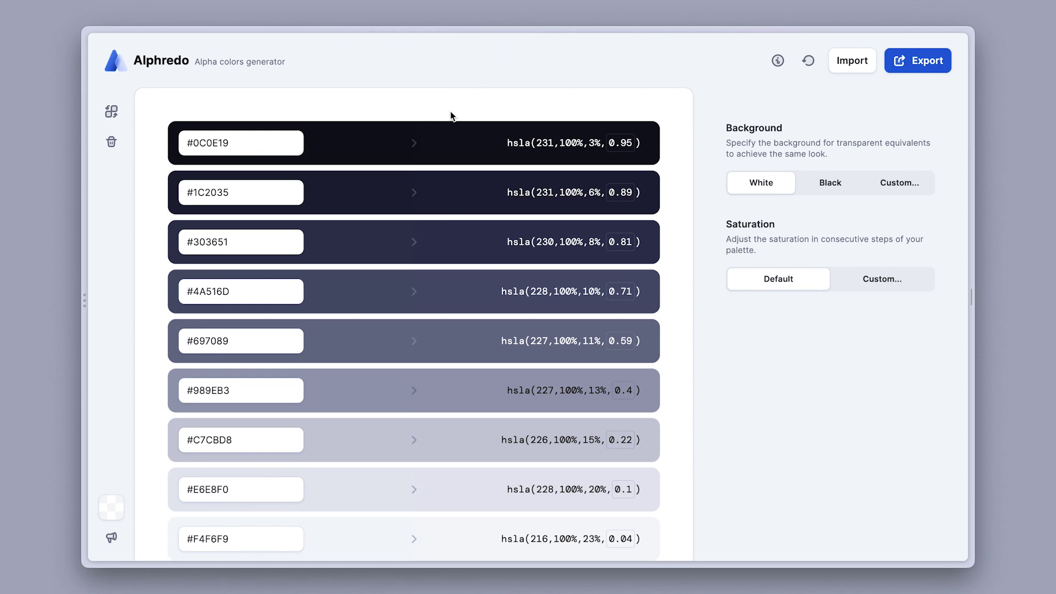
pyautogui.scroll(-3, 298, 300)
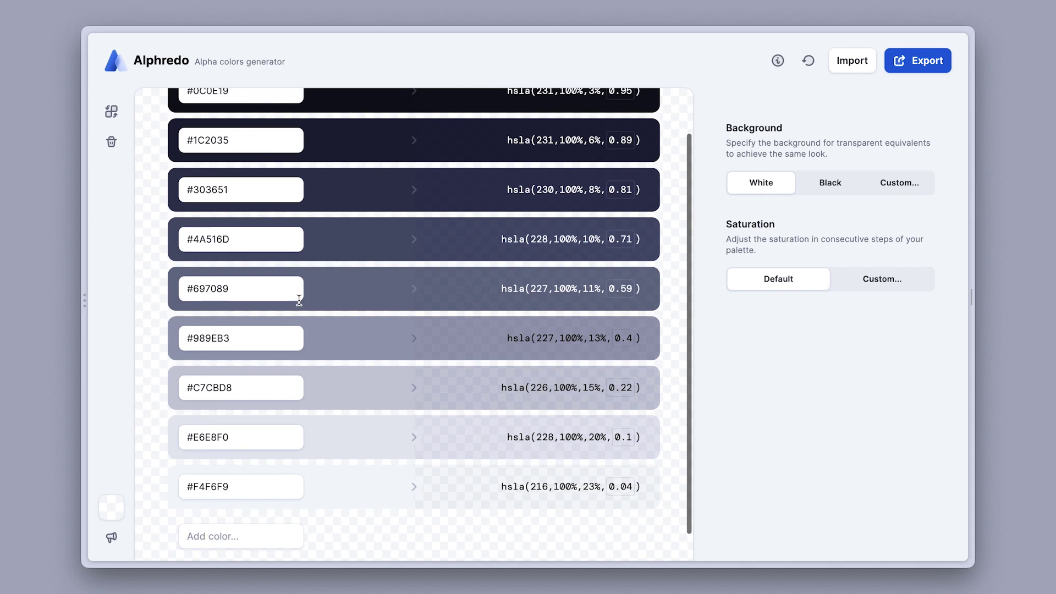
pyautogui.scroll(3, 298, 299)
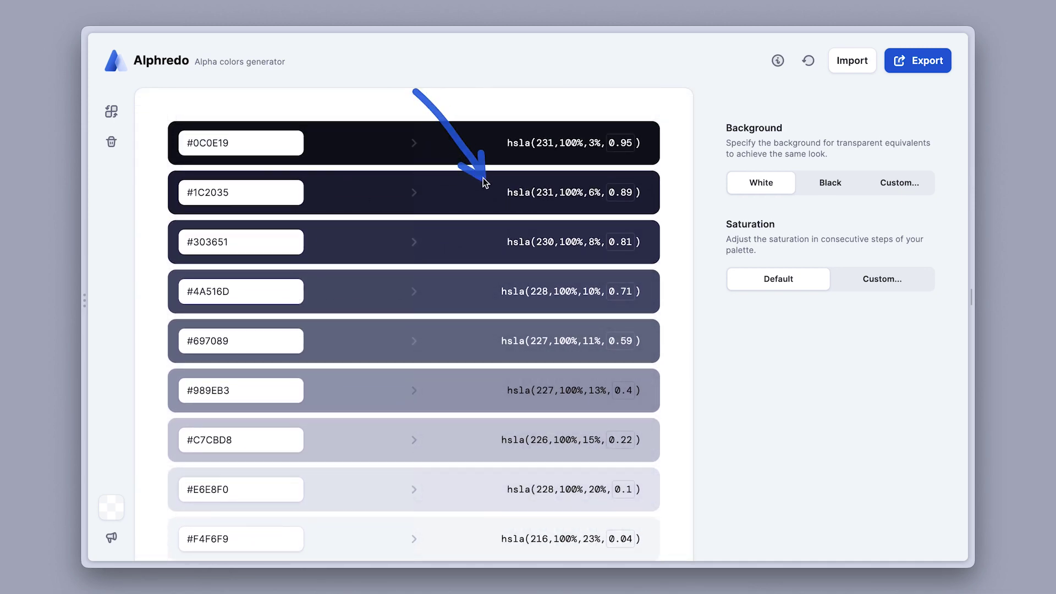
pyautogui.scroll(-3, 483, 177)
pyautogui.scroll(3, 483, 177)
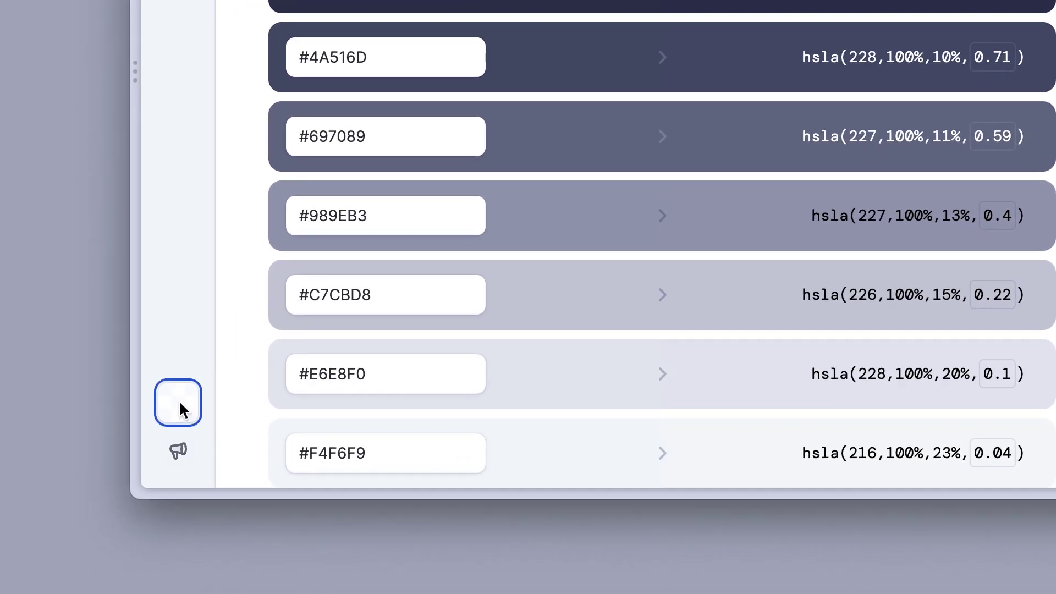
# Preview the solid and transparent colors on a medium grey canvas and reset the canvas to its default
pyautogui.click(111, 505)
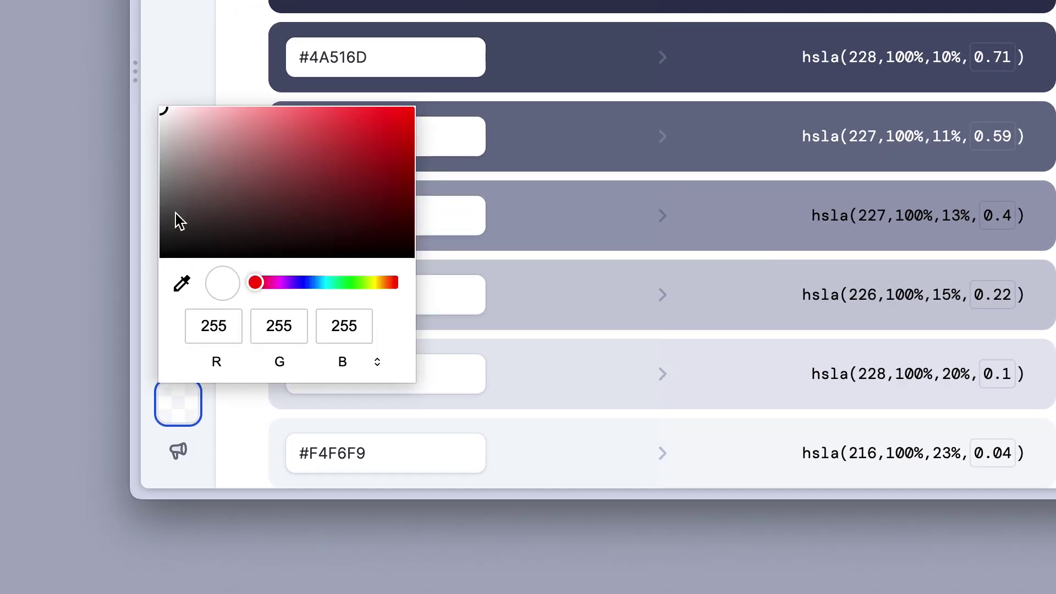
pyautogui.moveTo(165, 123); pyautogui.dragTo(152, 168)
pyautogui.click(184, 95)
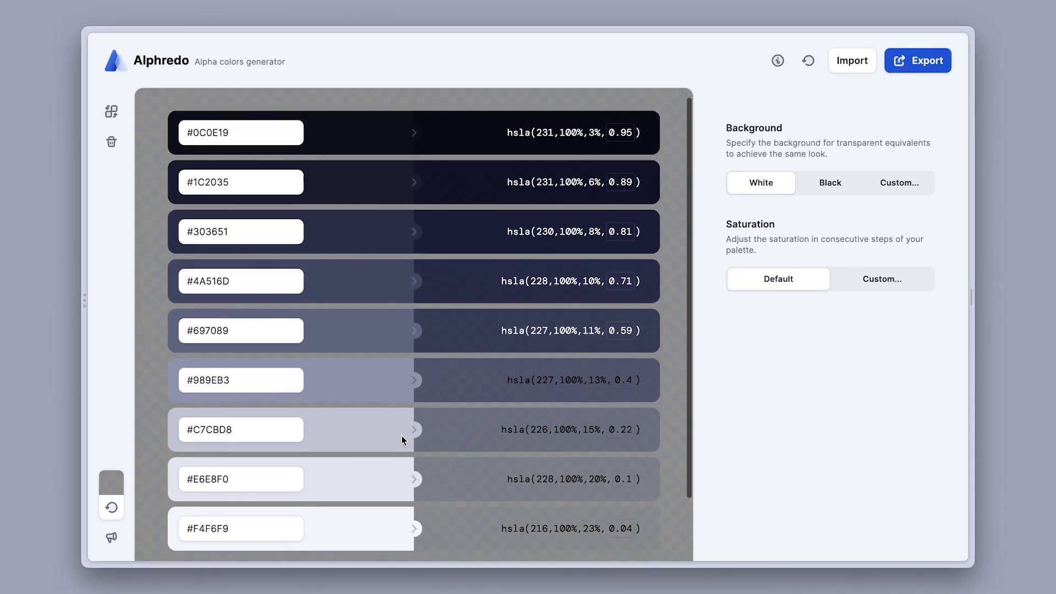
pyautogui.scroll(-2, 403, 438)
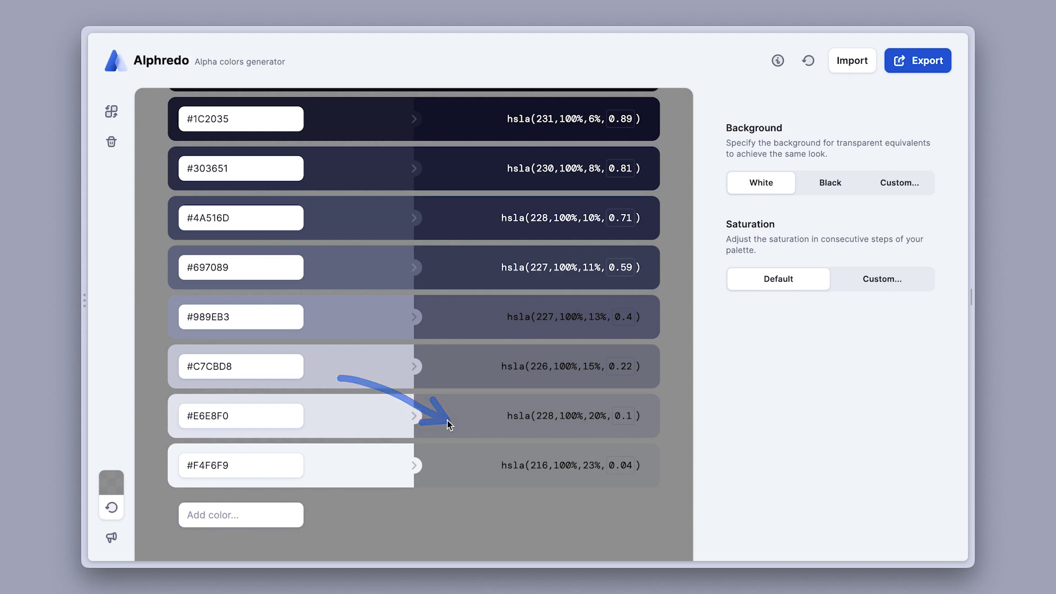
pyautogui.click(111, 506)
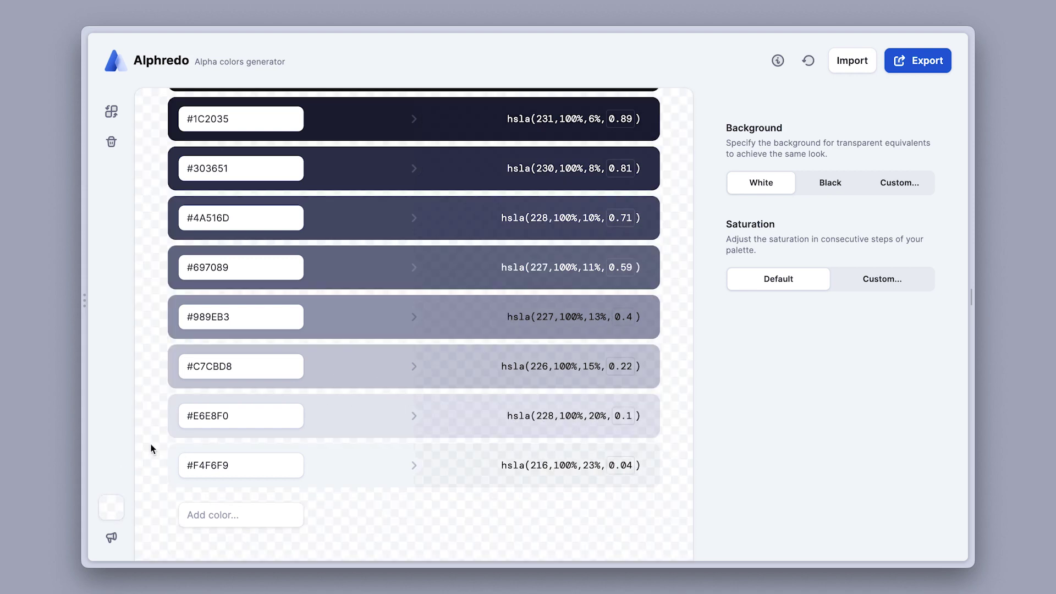
pyautogui.scroll(3, 312, 255)
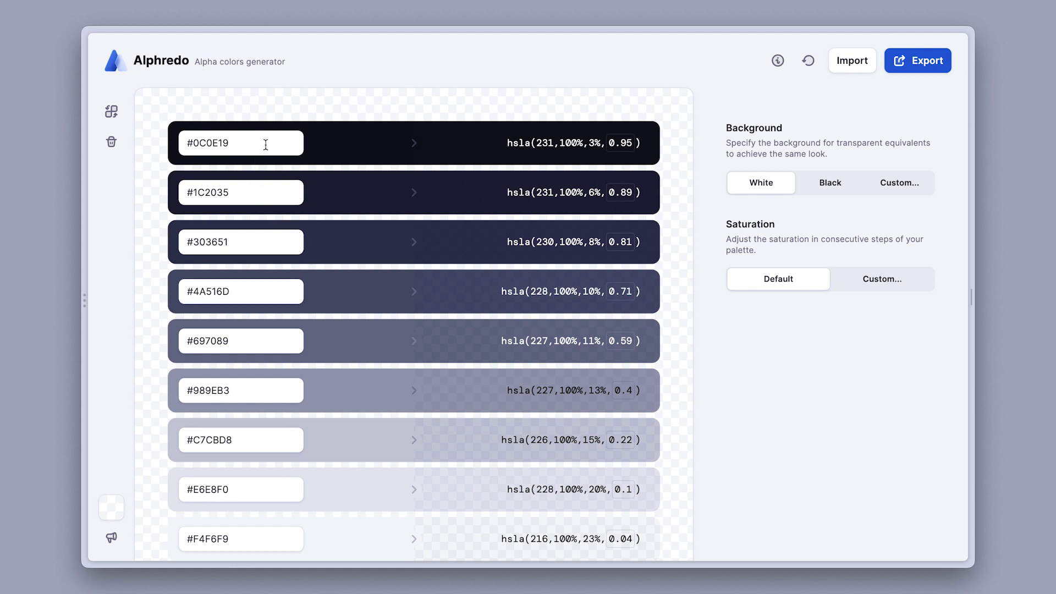
# Remove the color #0C0E19 from the palette and clear all remaining colors
pyautogui.moveTo(266, 141); pyautogui.dragTo(154, 148)
pyautogui.press('BackSpace')
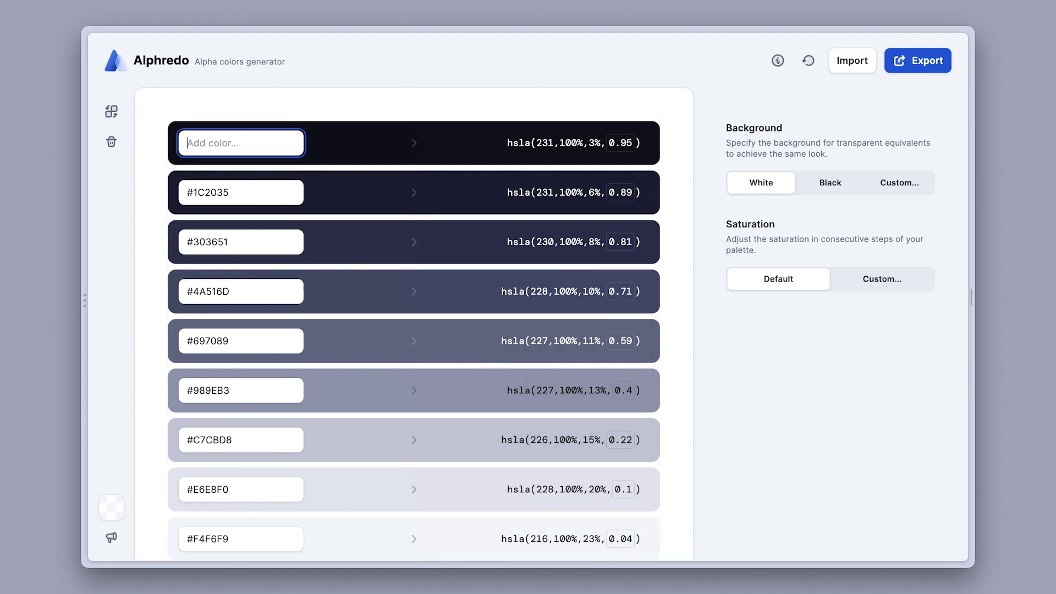
pyautogui.press('BackSpace')
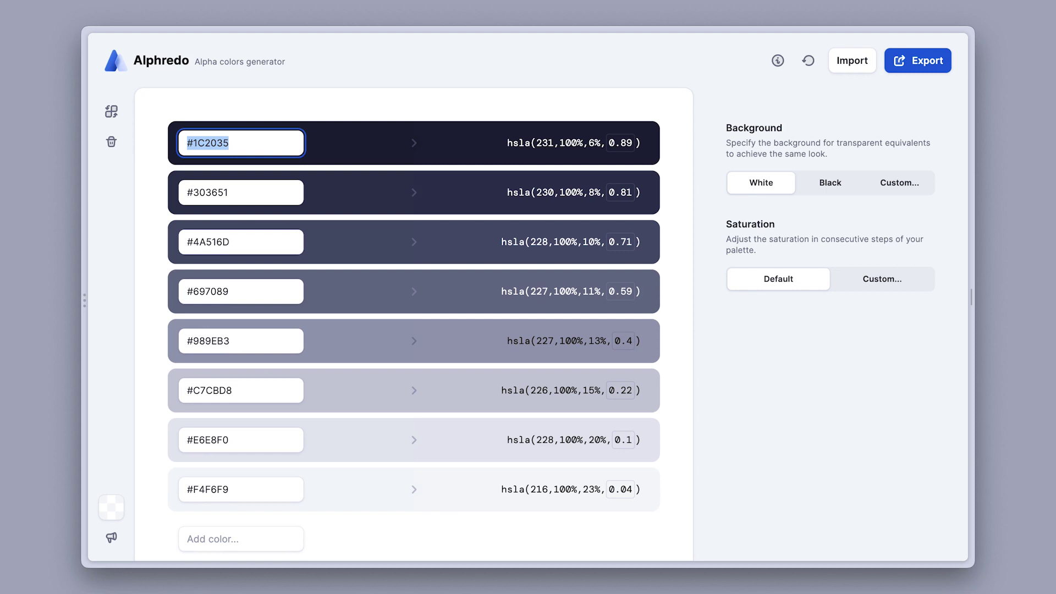
pyautogui.click(116, 142)
pyautogui.click(115, 142)
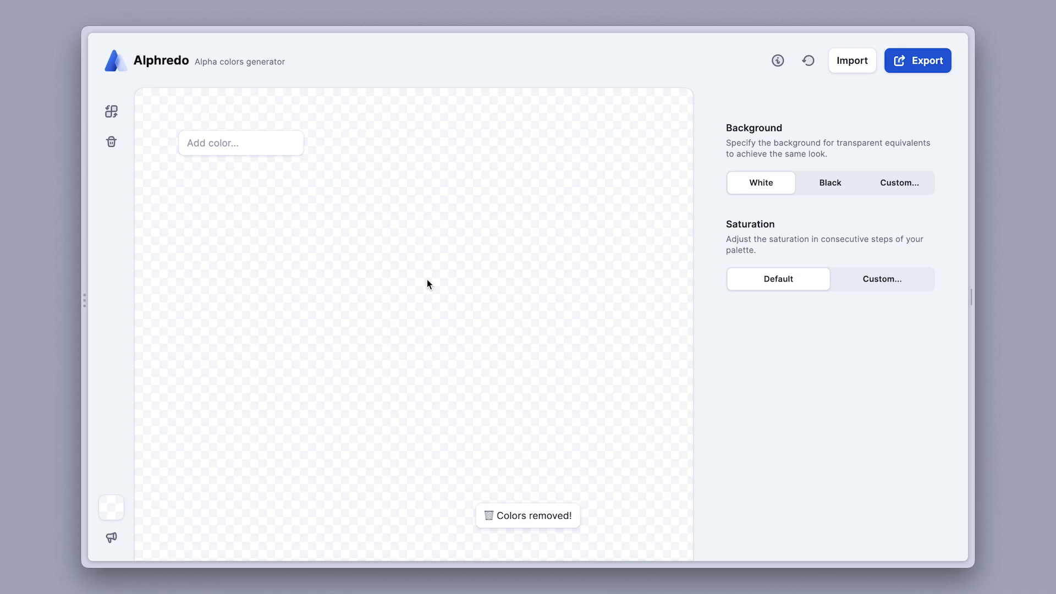
# Add the color #64748b to the empty palette
pyautogui.click(260, 138)
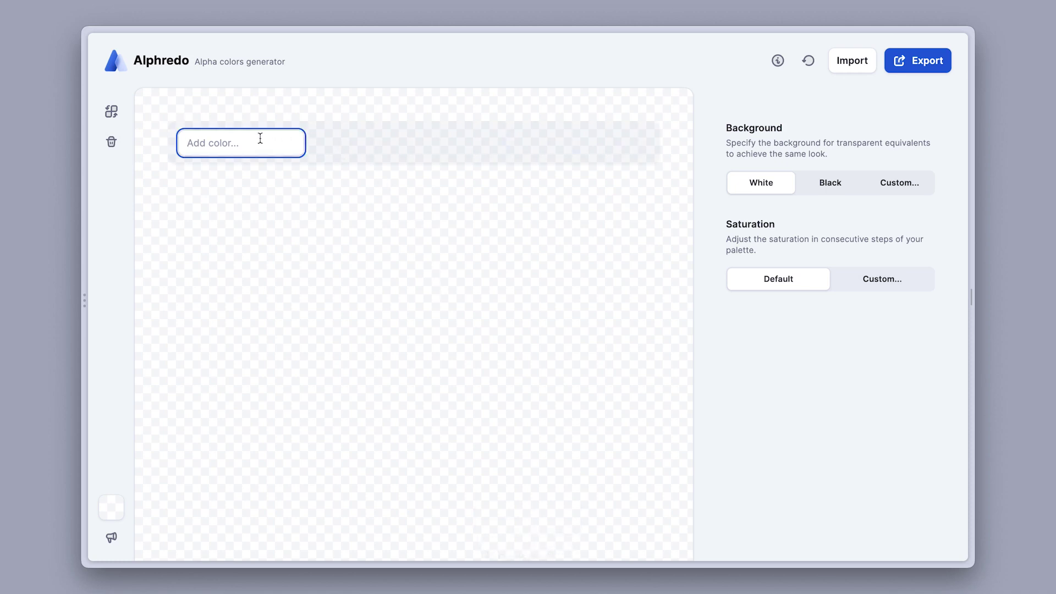
pyautogui.write('#64748b')
pyautogui.press('Return')
# Import the nine comma-separated HEX colors from #1e293b to #f8fafc, taken from the clipboard history, into the palette
pyautogui.click(841, 62)
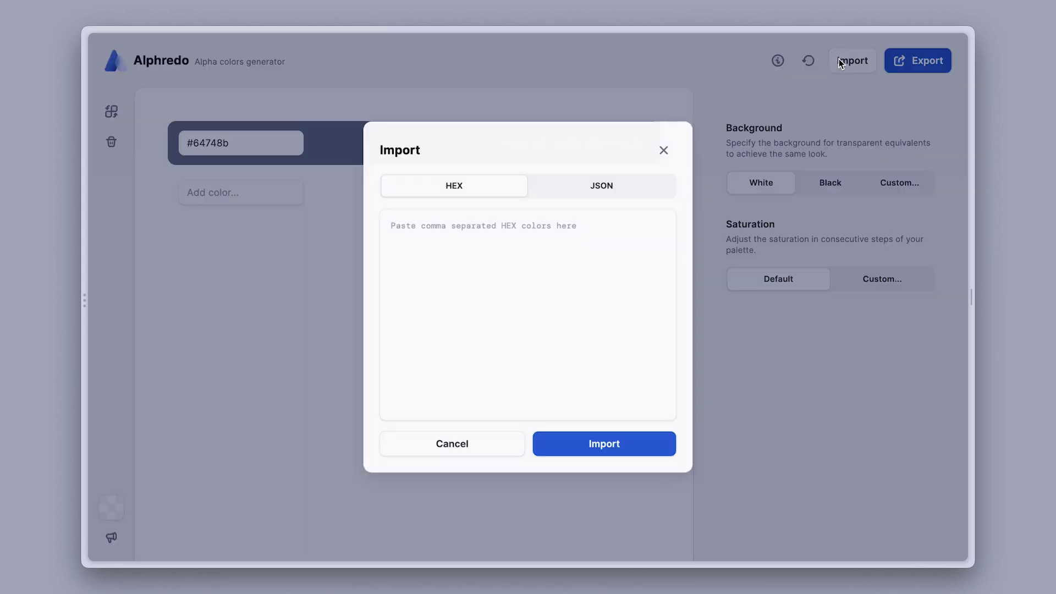
pyautogui.click(506, 248)
pyautogui.press('super+shift+v')
pyautogui.press('Down')
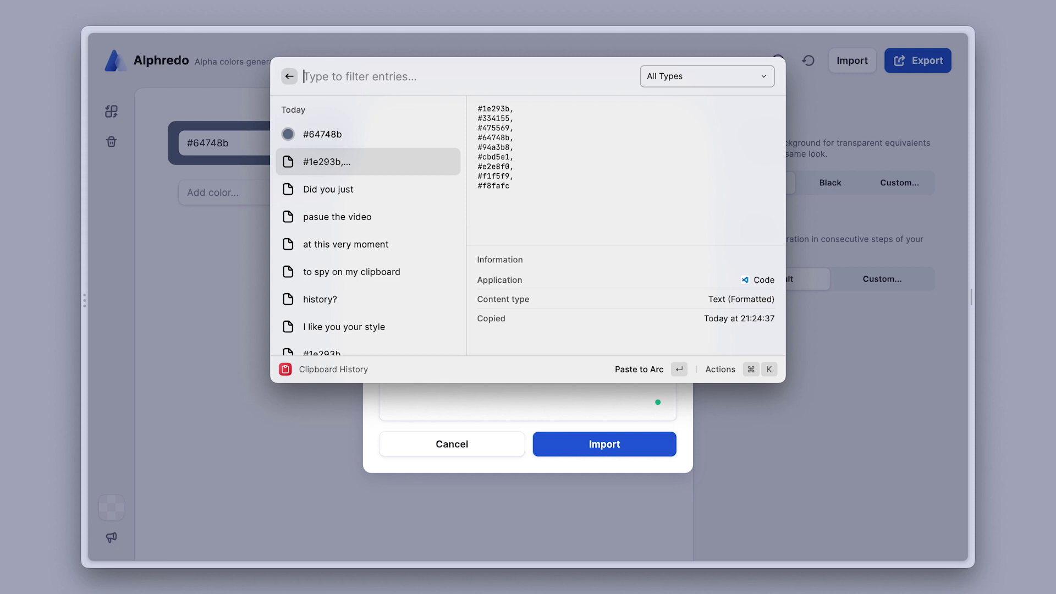
pyautogui.press('Return')
pyautogui.click(489, 263)
pyautogui.write('#1e293b, #334155, #475569, #64748b, #94a3b8, #cbd5e1, #e2e8f0, #f1f5f9, #f8fafc')
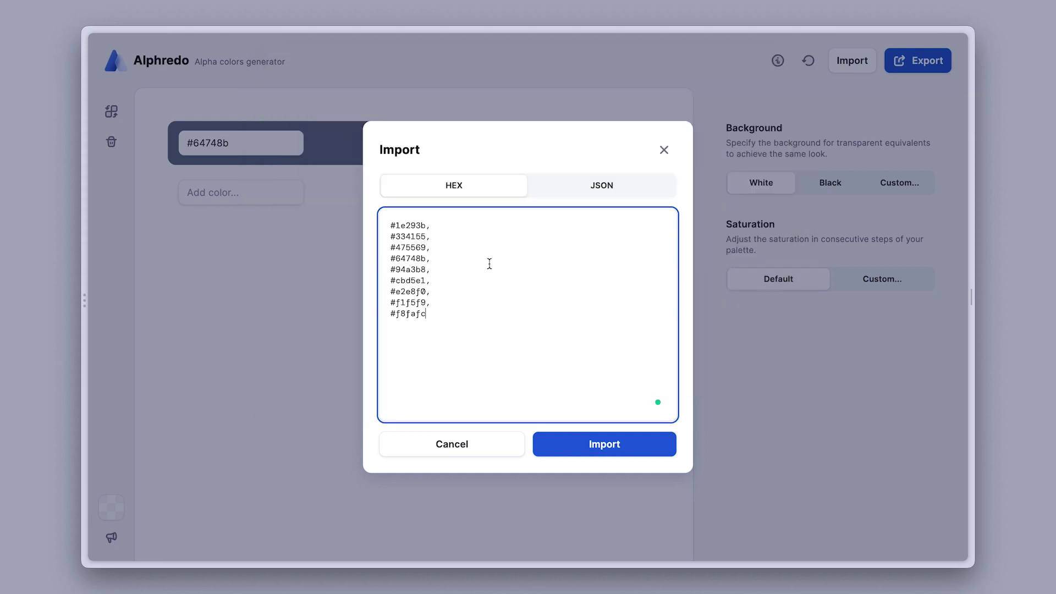
pyautogui.click(586, 444)
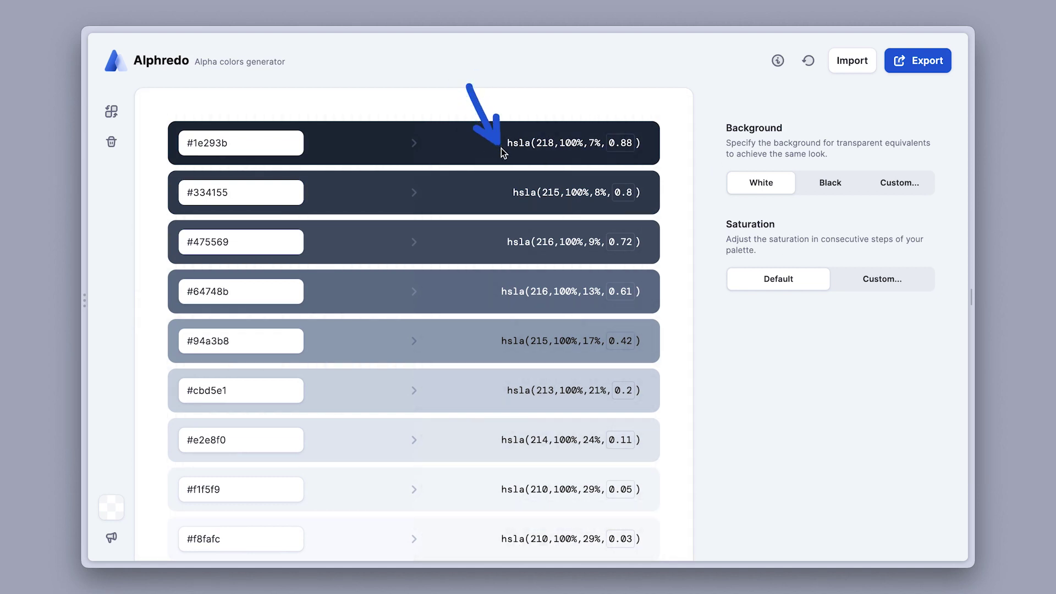
# Copy the transparent equivalent of #334155, switch to Figma and replace the "Paste color here" text with it
pyautogui.scroll(-2, 511, 177)
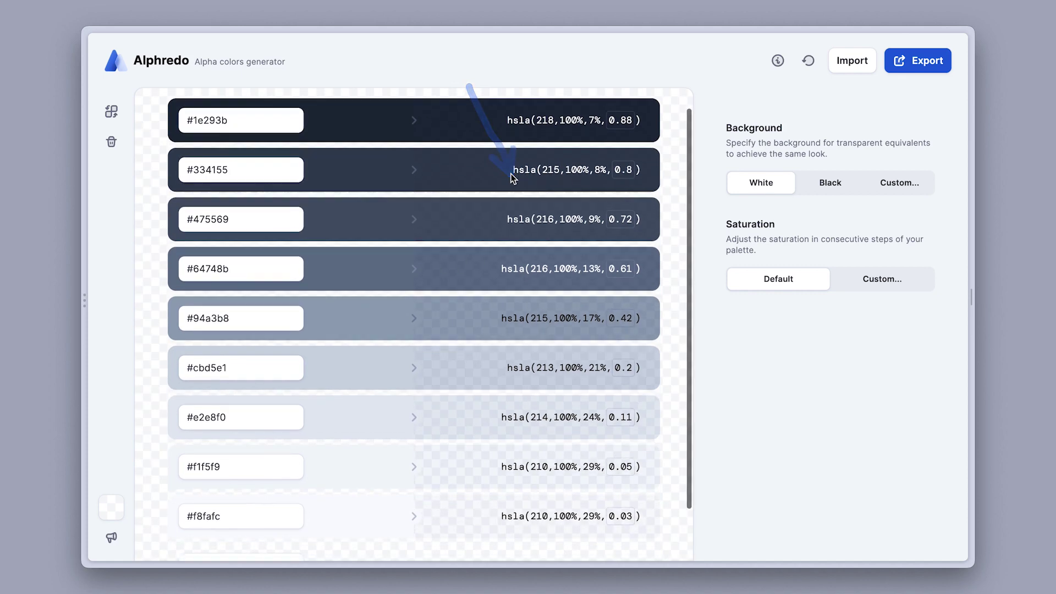
pyautogui.scroll(2, 512, 177)
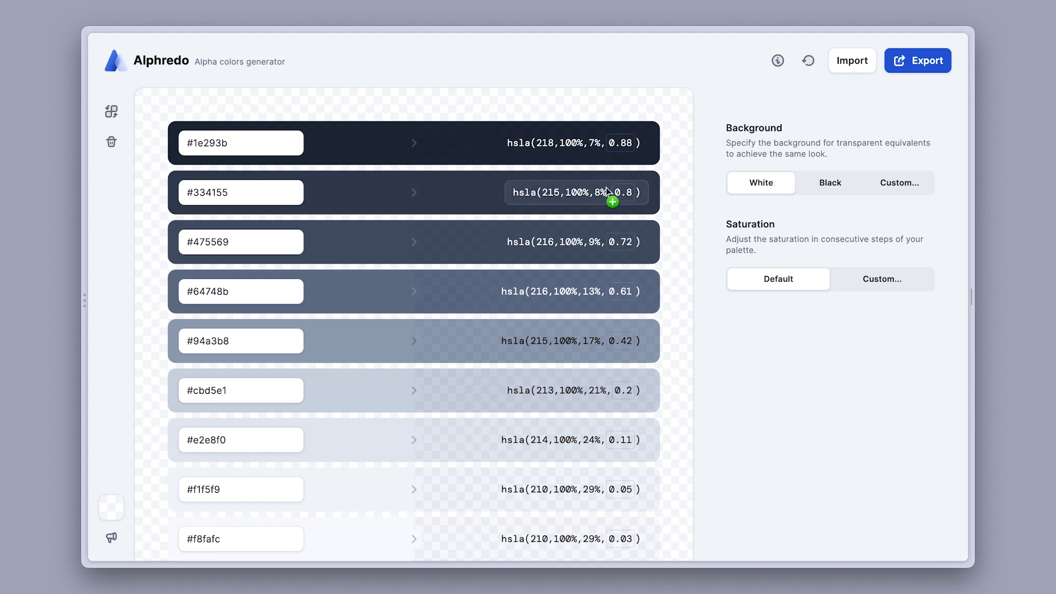
pyautogui.click(576, 196)
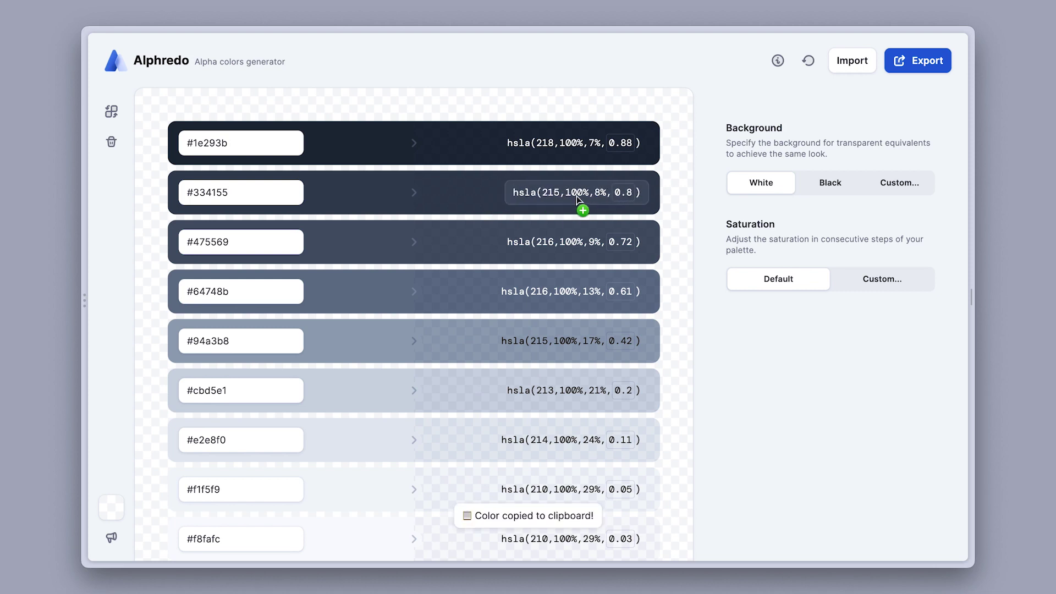
pyautogui.hotkey('alt', 'Tab')
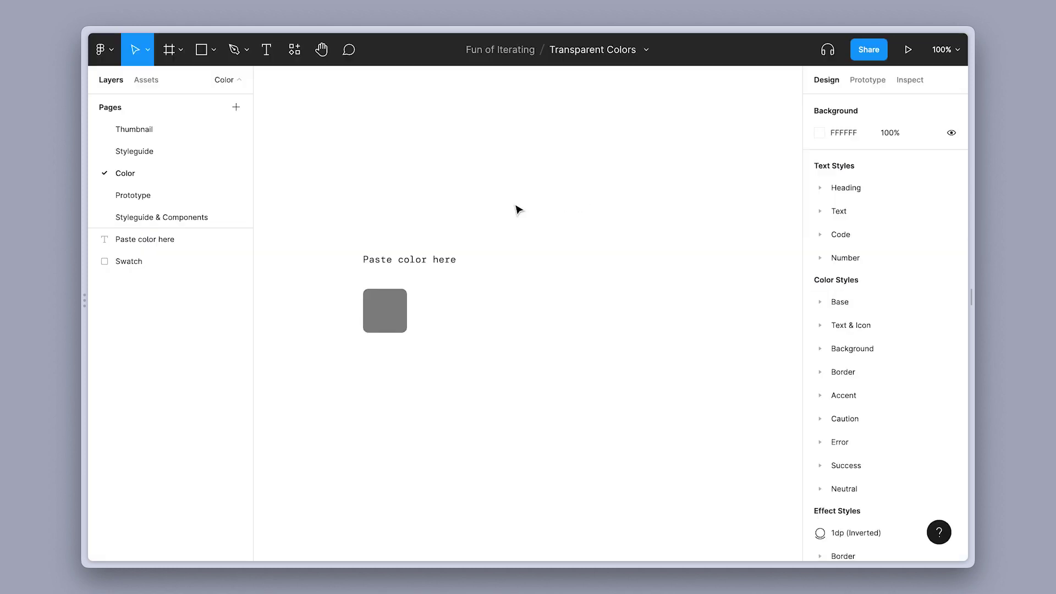
pyautogui.click(407, 263)
pyautogui.press('Return')
pyautogui.hotkey('ctrl', 'v')
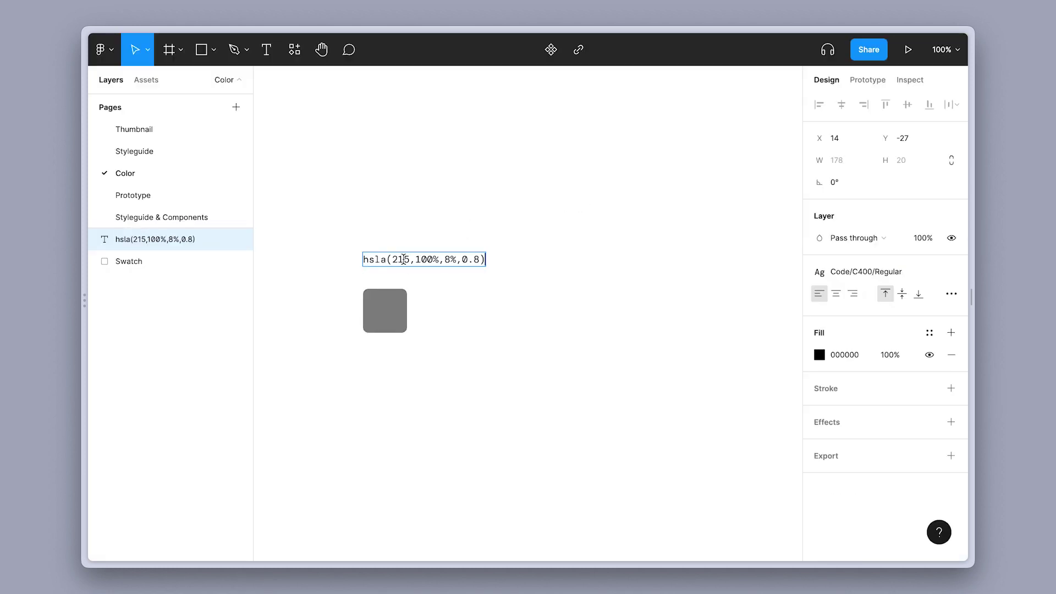
pyautogui.press('Escape')
# Set the grey swatch's fill to HSL 215, 100, 8 with 80% opacity
pyautogui.click(388, 320)
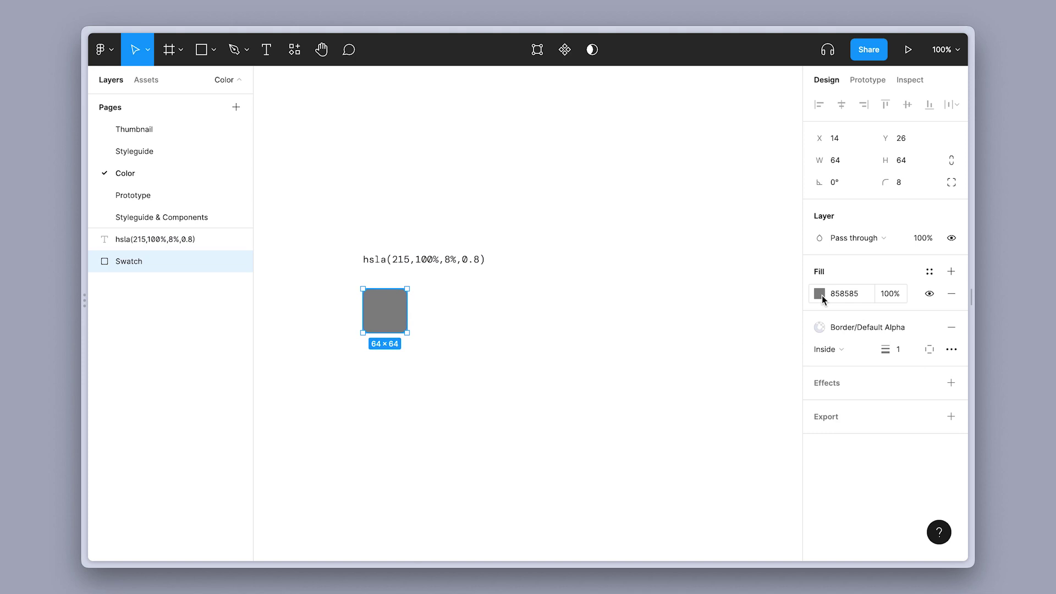
pyautogui.click(820, 293)
pyautogui.write('215')
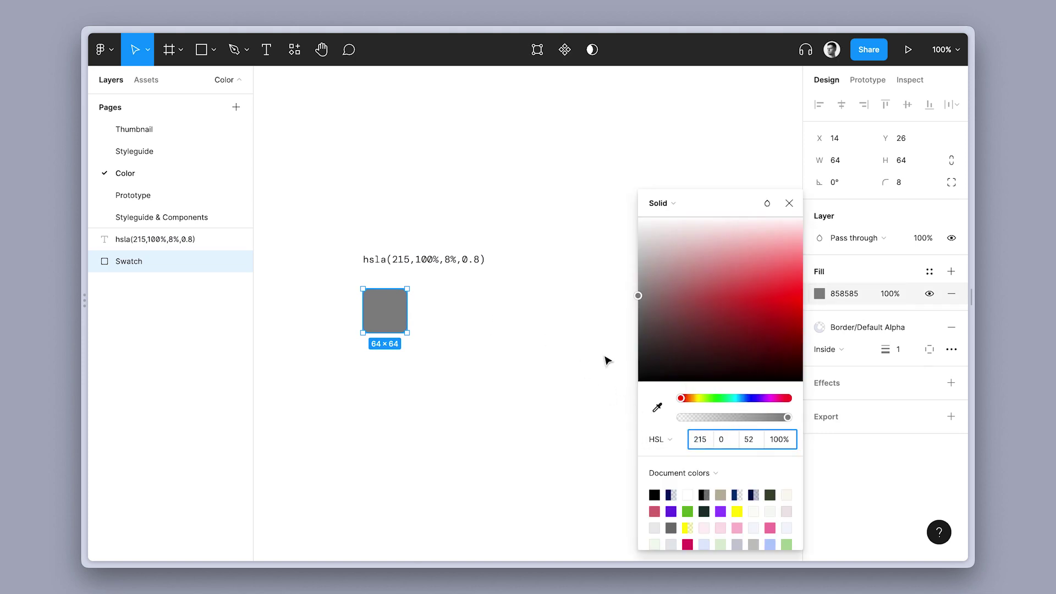
pyautogui.press('Tab')
pyautogui.write('100')
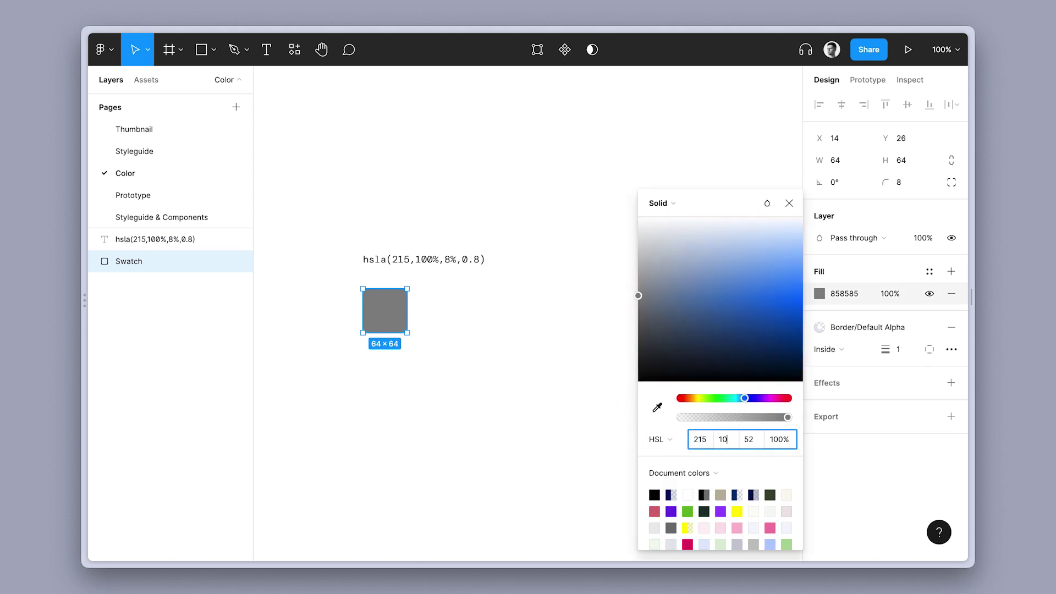
pyautogui.press('Tab')
pyautogui.write('8')
pyautogui.press('Tab')
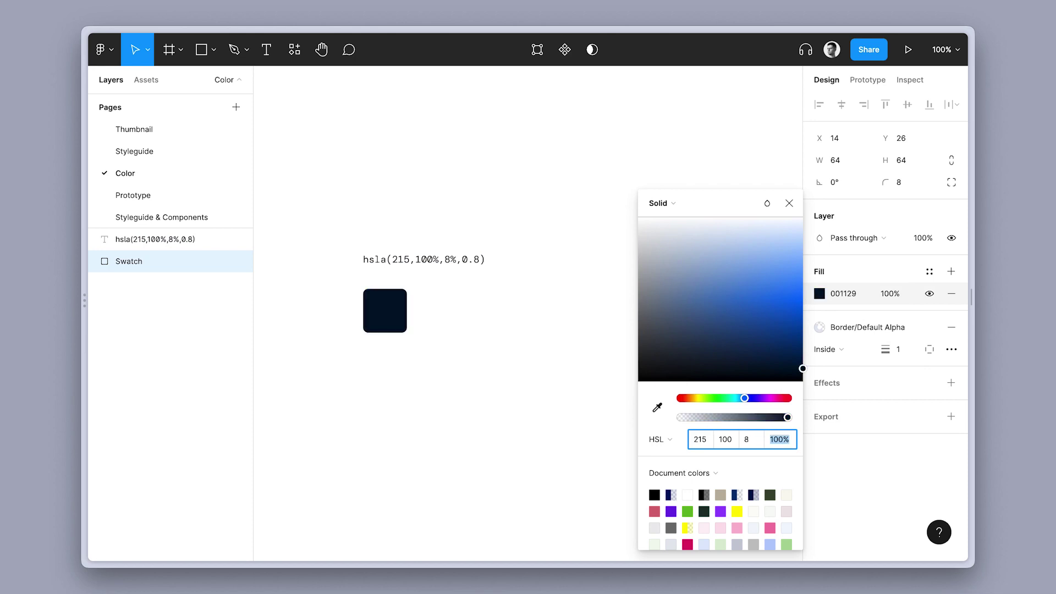
pyautogui.write('80')
pyautogui.press('Return')
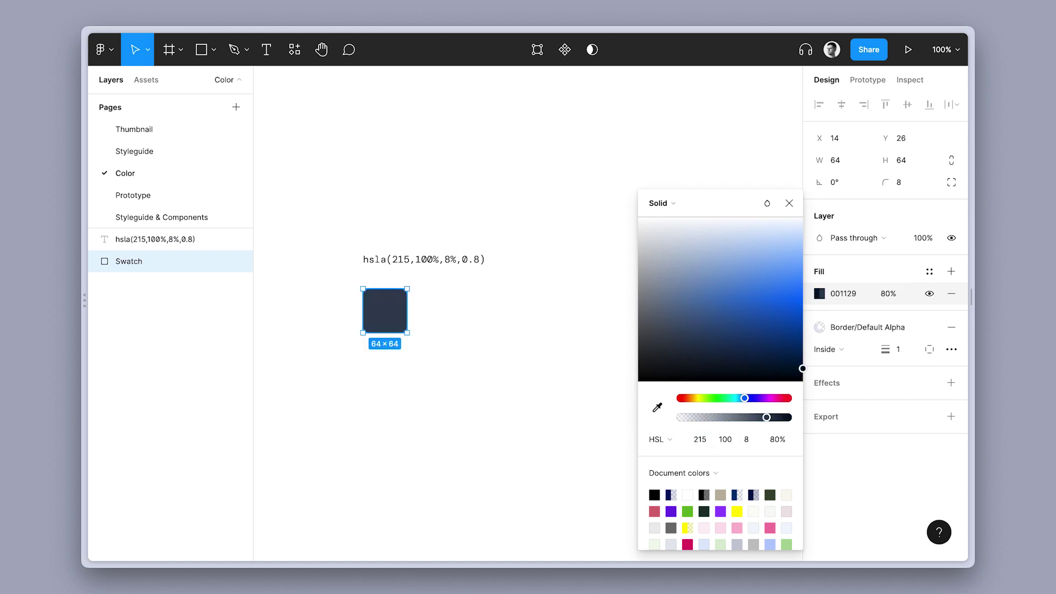
pyautogui.click(512, 345)
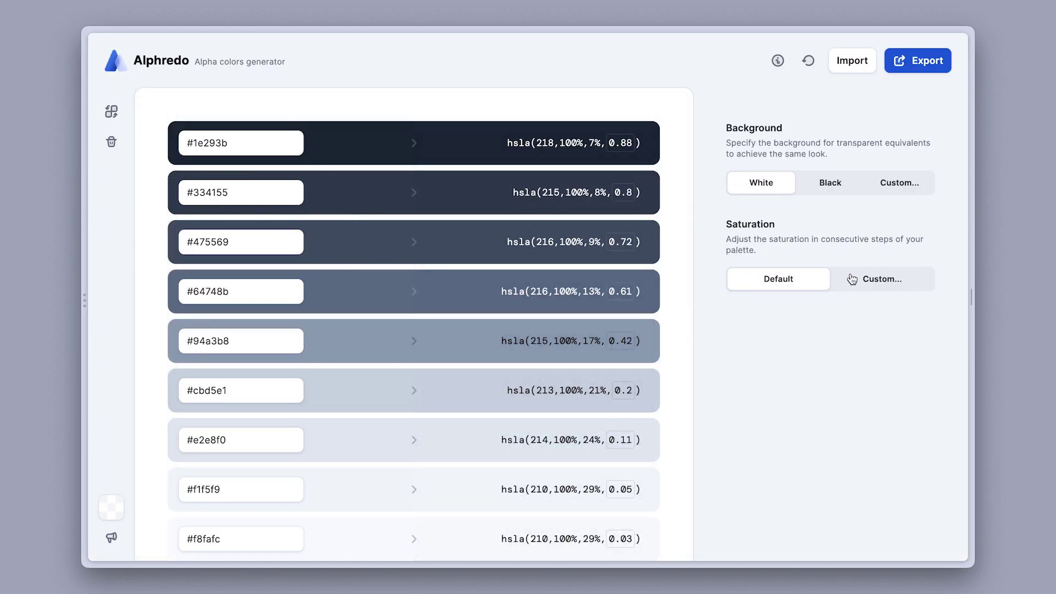
# View the palette's export output in HSLA and HEX formats and close the export dialog
pyautogui.click(924, 61)
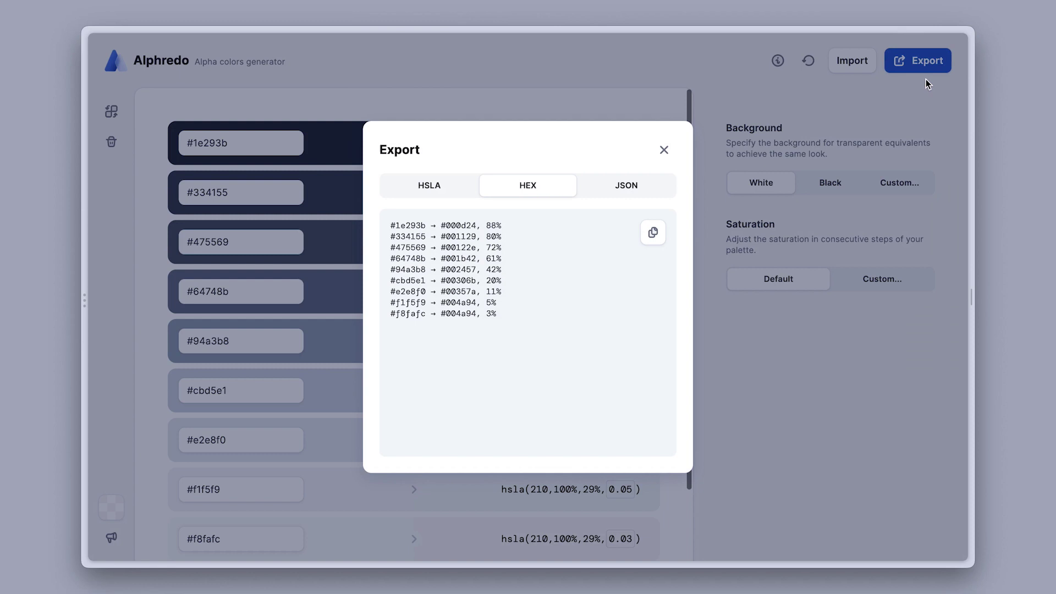
pyautogui.click(458, 194)
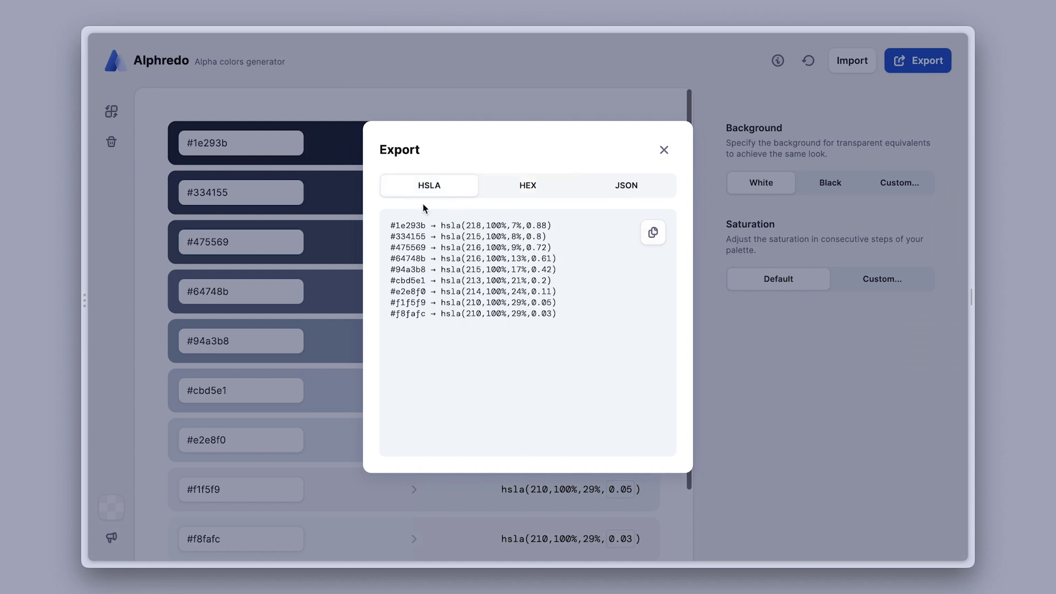
pyautogui.click(508, 191)
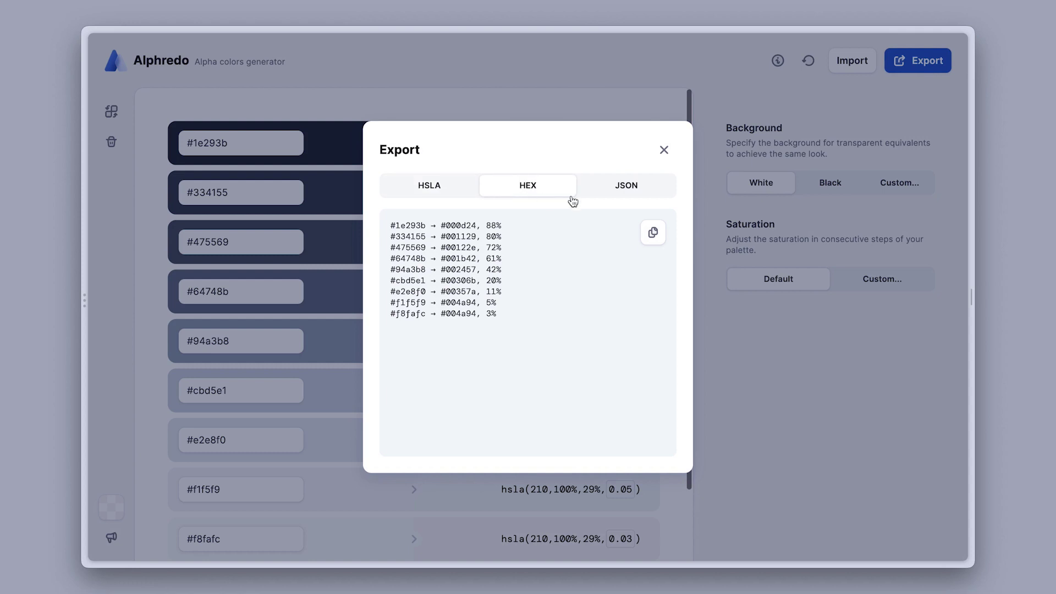
pyautogui.click(664, 150)
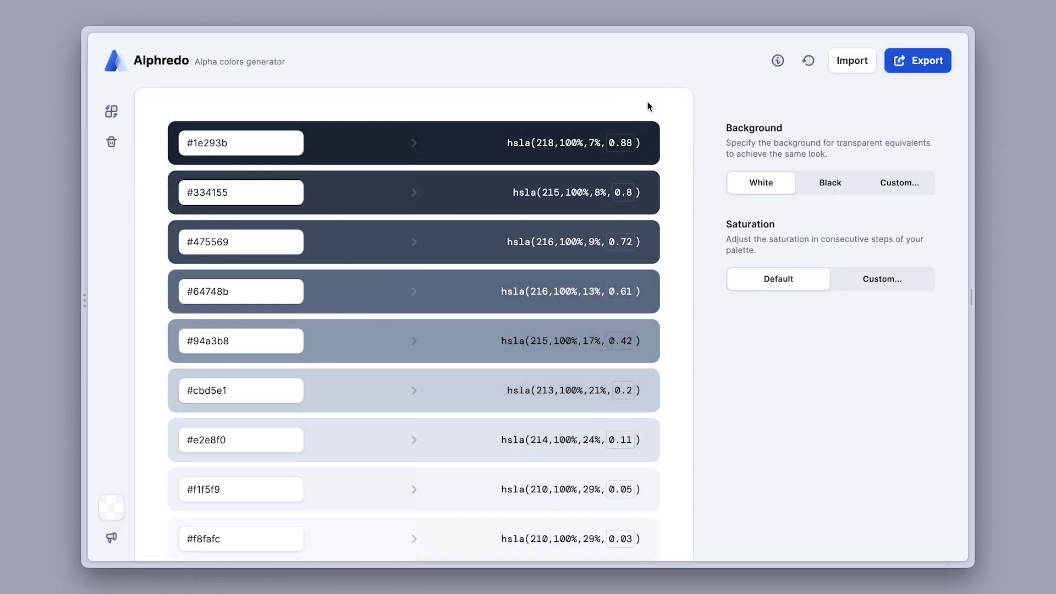
# Set the background for the transparent equivalents to Black and look through the resulting color rows
pyautogui.moveTo(647, 106)
pyautogui.mouseDown()
pyautogui.moveTo(707, 123)
pyautogui.moveTo(717, 140)
pyautogui.mouseUp()
pyautogui.click(834, 186)
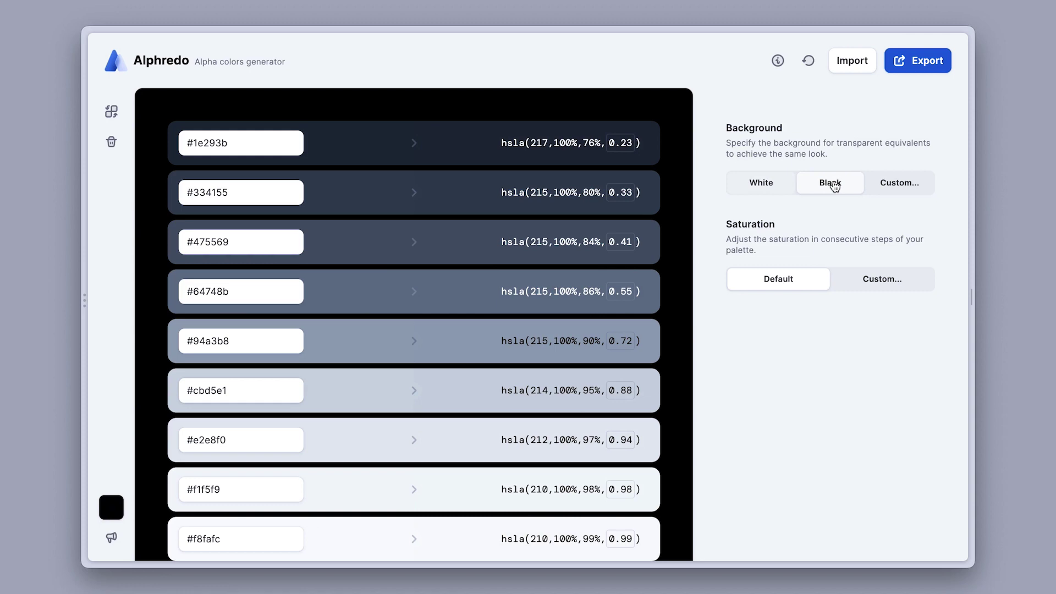
pyautogui.moveTo(592, 343); pyautogui.dragTo(590, 349)
pyautogui.scroll(-3, 590, 346)
pyautogui.scroll(2, 589, 345)
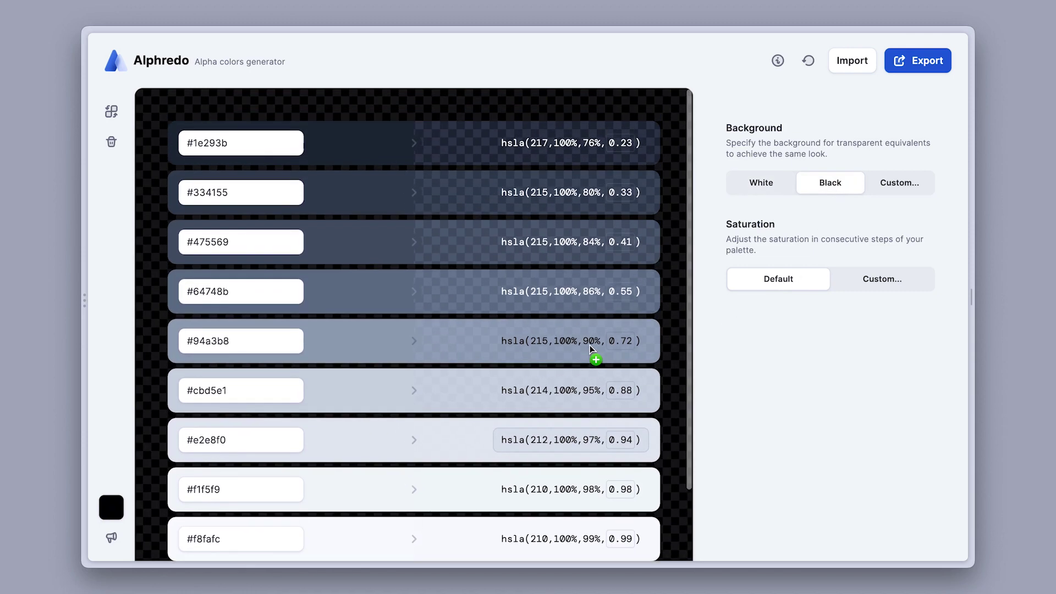
pyautogui.scroll(-2, 589, 344)
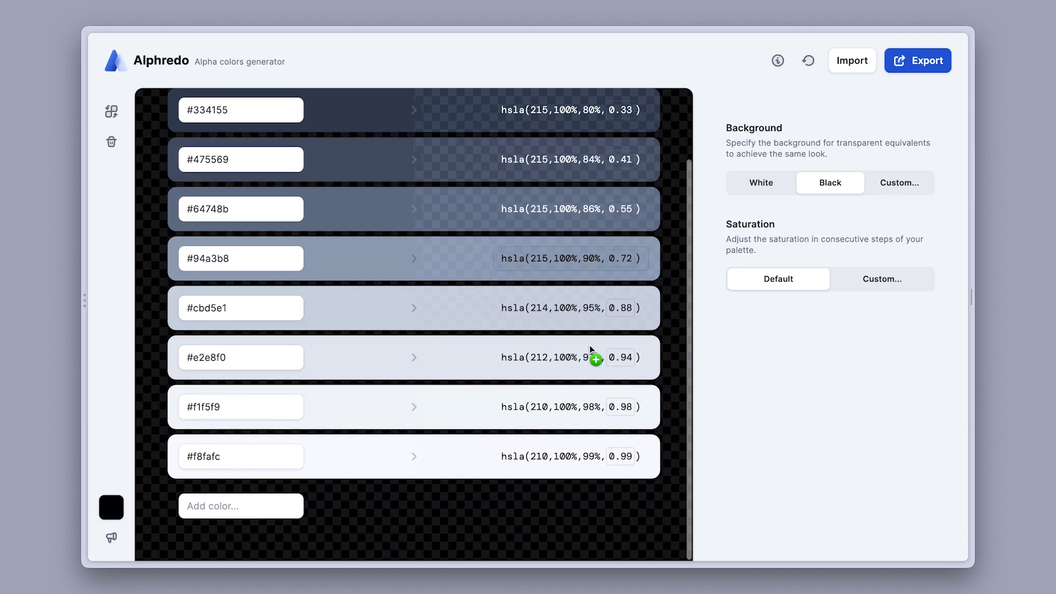
pyautogui.moveTo(590, 345); pyautogui.dragTo(591, 341)
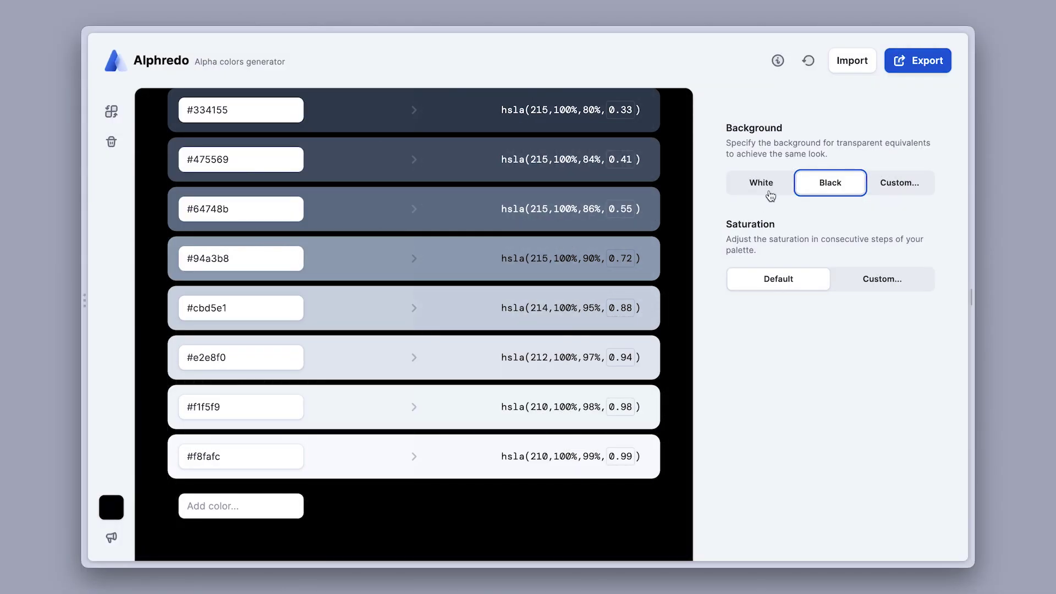
# Alternate the background between White and Black to compare the transparent equivalents, ending on Black
pyautogui.click(768, 187)
pyautogui.click(833, 185)
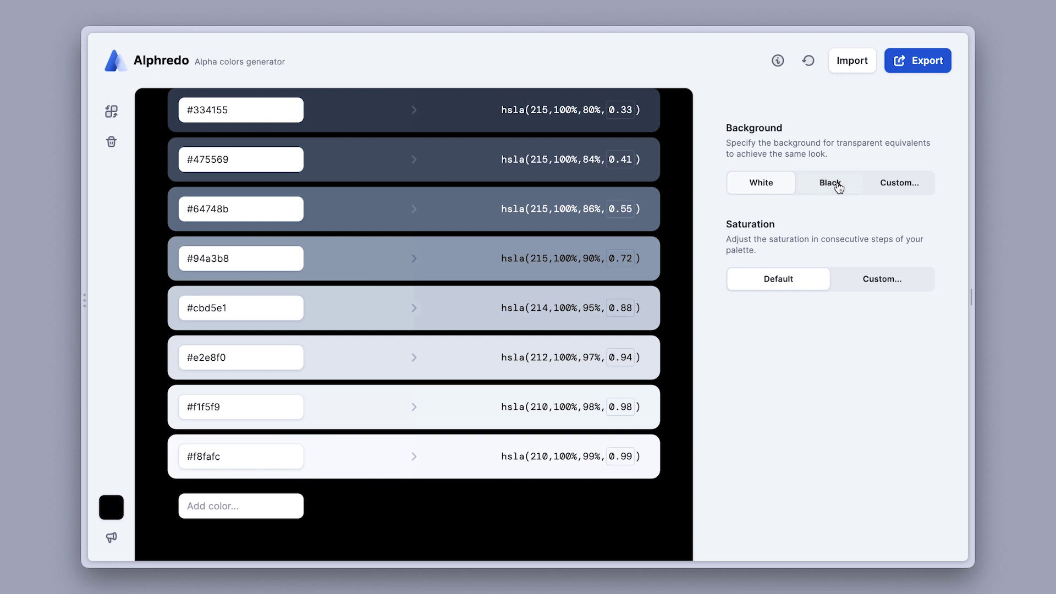
pyautogui.click(774, 186)
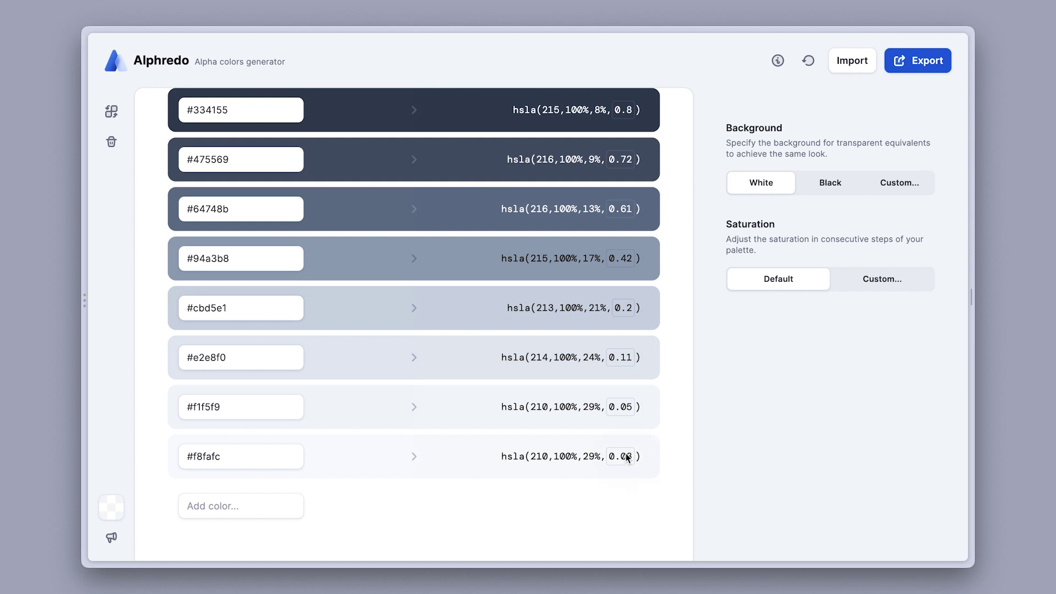
pyautogui.click(830, 182)
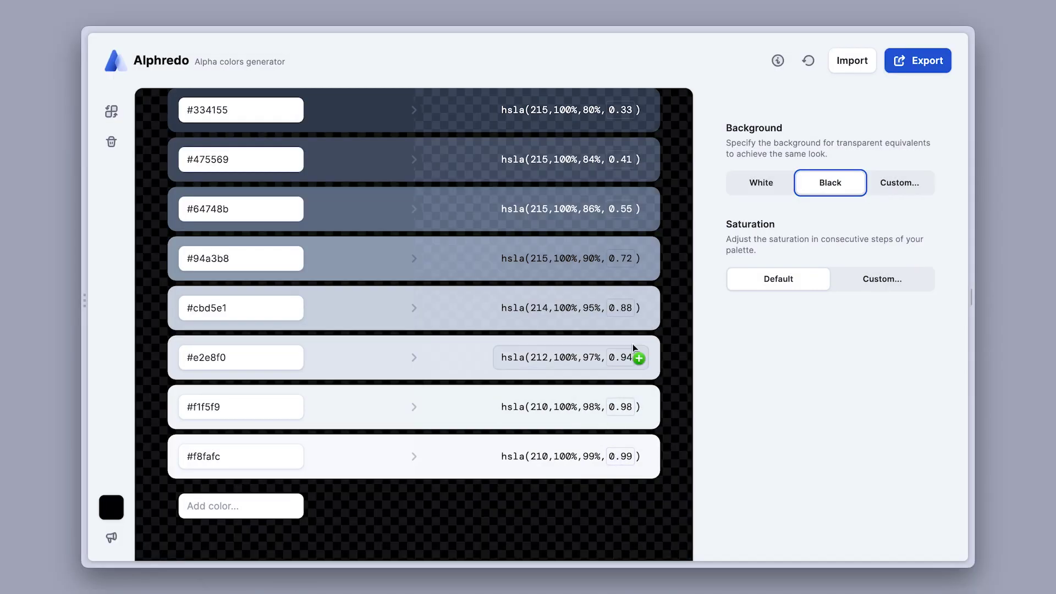
# Try a custom light pink background, #ffe5e5, and set the background back to White
pyautogui.click(888, 182)
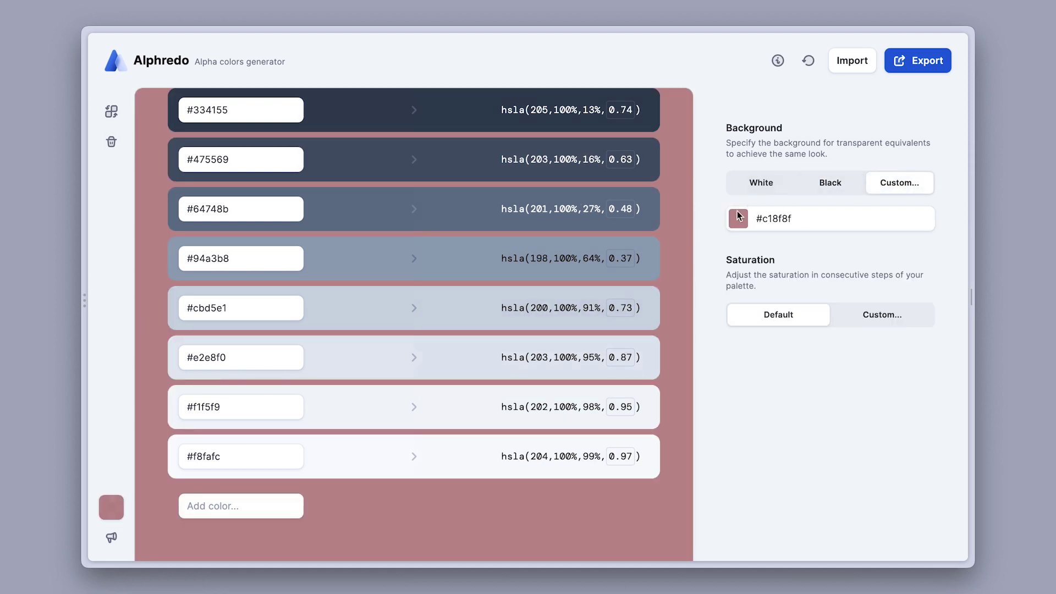
pyautogui.click(736, 218)
pyautogui.moveTo(745, 267); pyautogui.dragTo(747, 226)
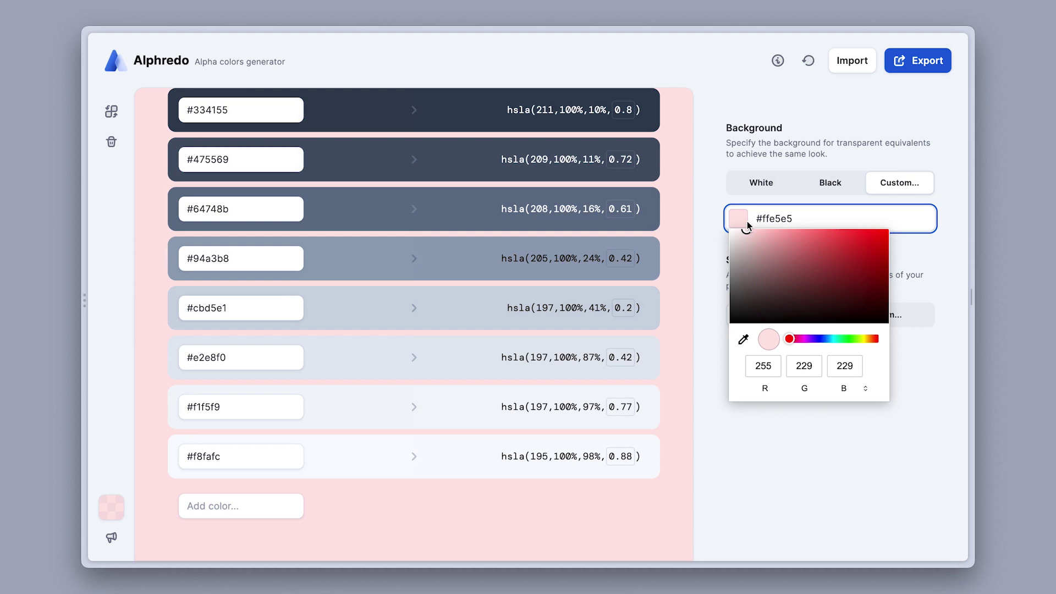
pyautogui.click(759, 184)
pyautogui.click(761, 182)
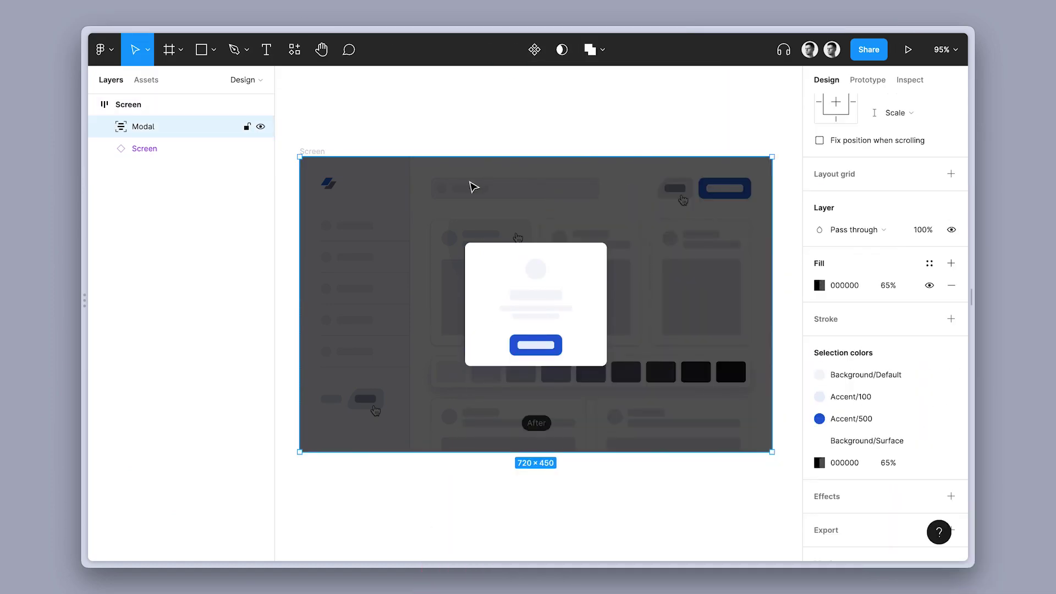
# Set the Modal overlay's fill to HSL 216, 100, 13 with 61% opacity
pyautogui.click(819, 285)
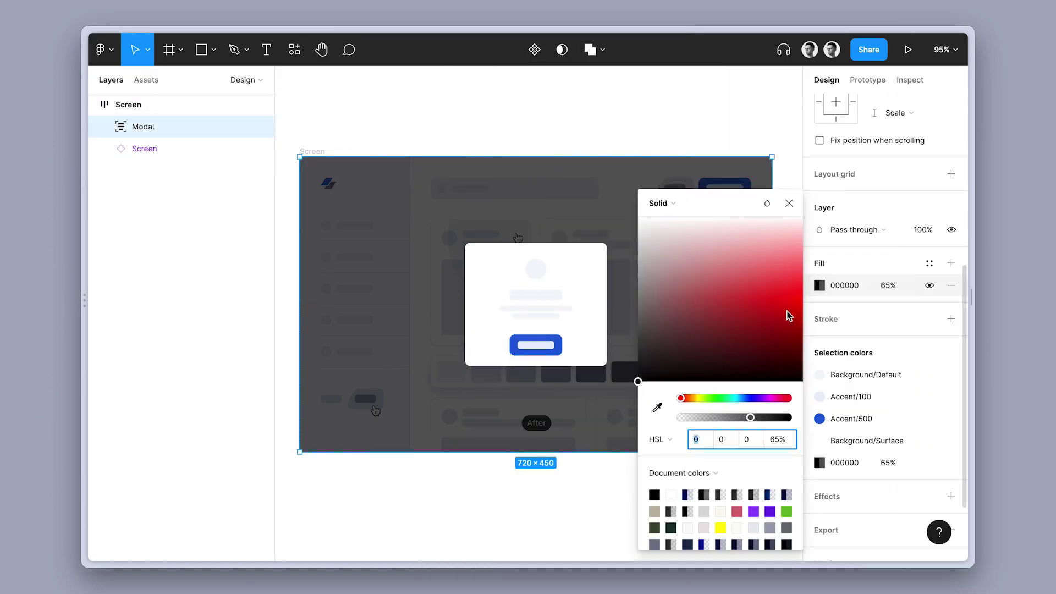
pyautogui.write('216')
pyautogui.press('Tab')
pyautogui.write('100')
pyautogui.press('Tab')
pyautogui.write('13')
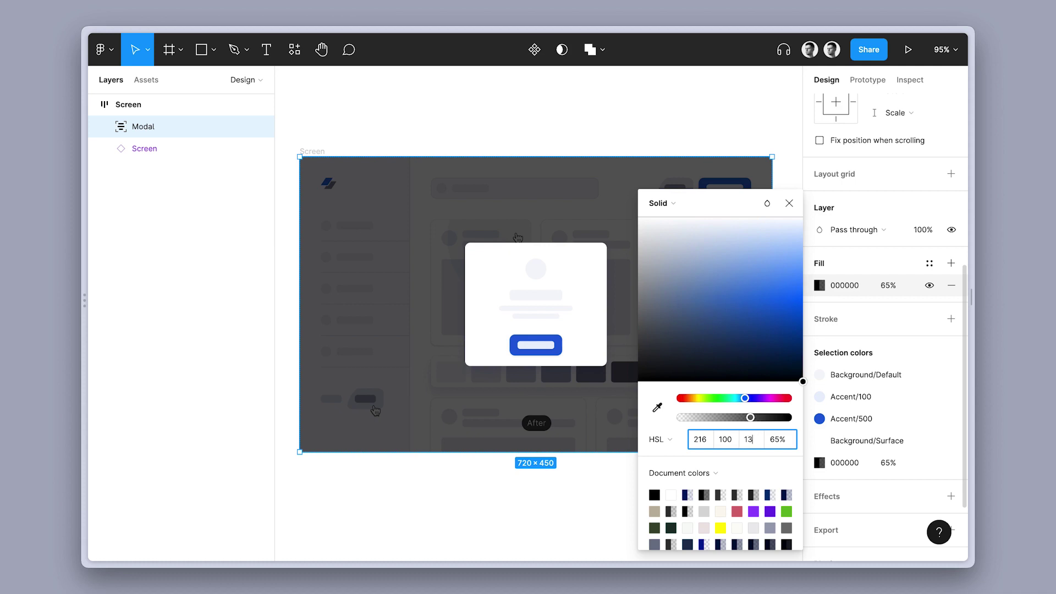
pyautogui.press('Tab')
pyautogui.write('61')
pyautogui.press('Return')
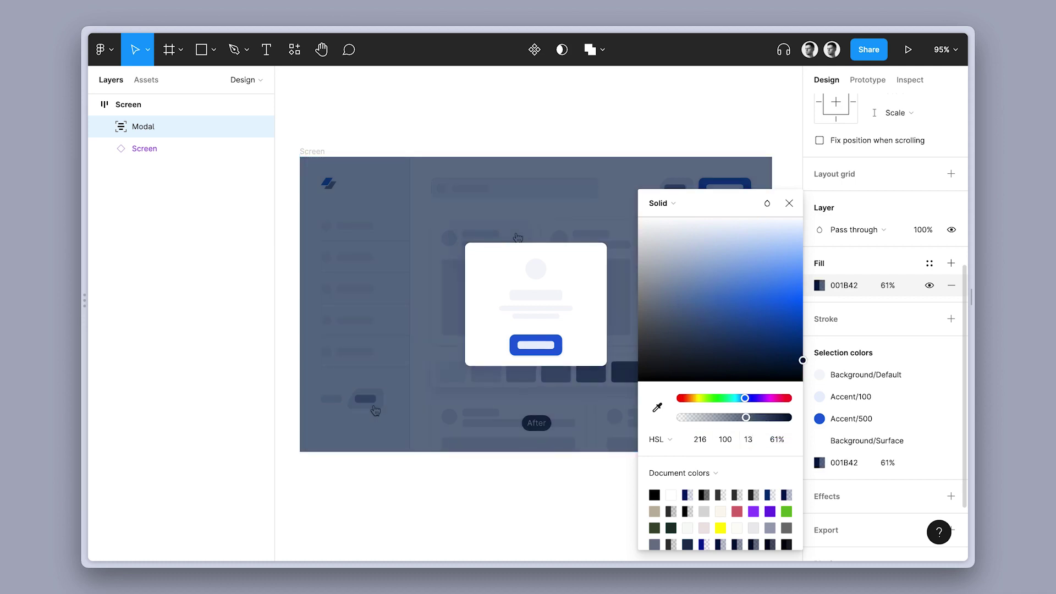
pyautogui.click(760, 142)
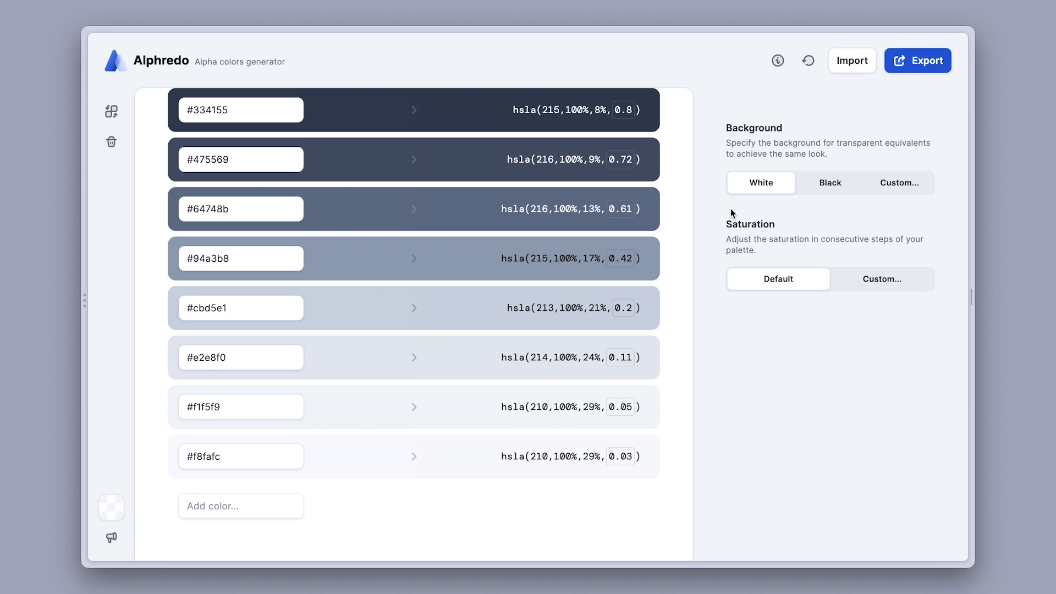
pyautogui.moveTo(674, 249)
pyautogui.moveTo(673, 221); pyautogui.dragTo(687, 462)
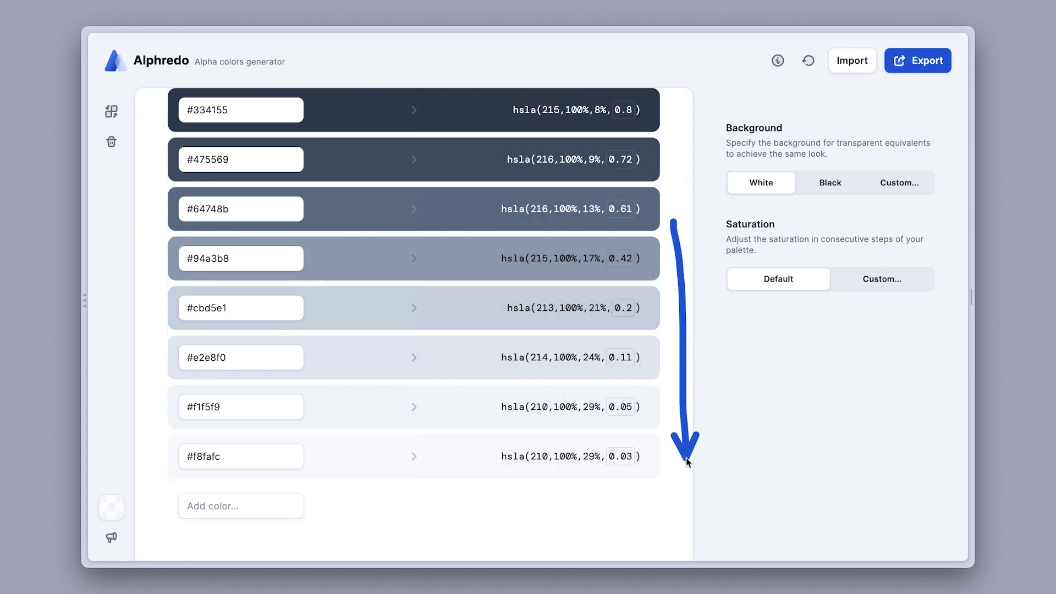
pyautogui.moveTo(673, 456)
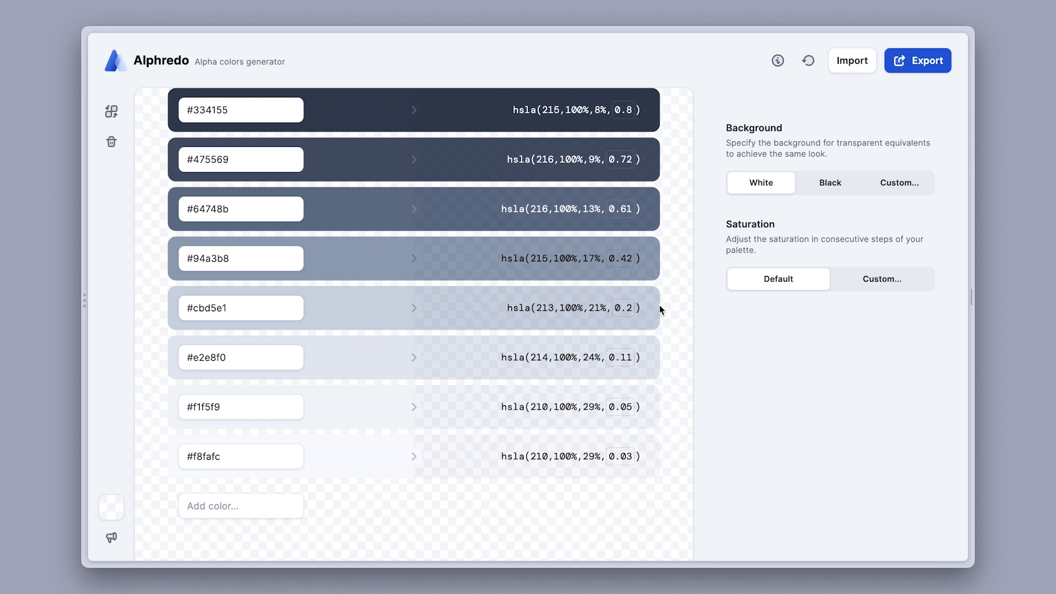
# Switch the palette's saturation adjustment to Custom and examine the saturation preview curve
pyautogui.scroll(3, 660, 310)
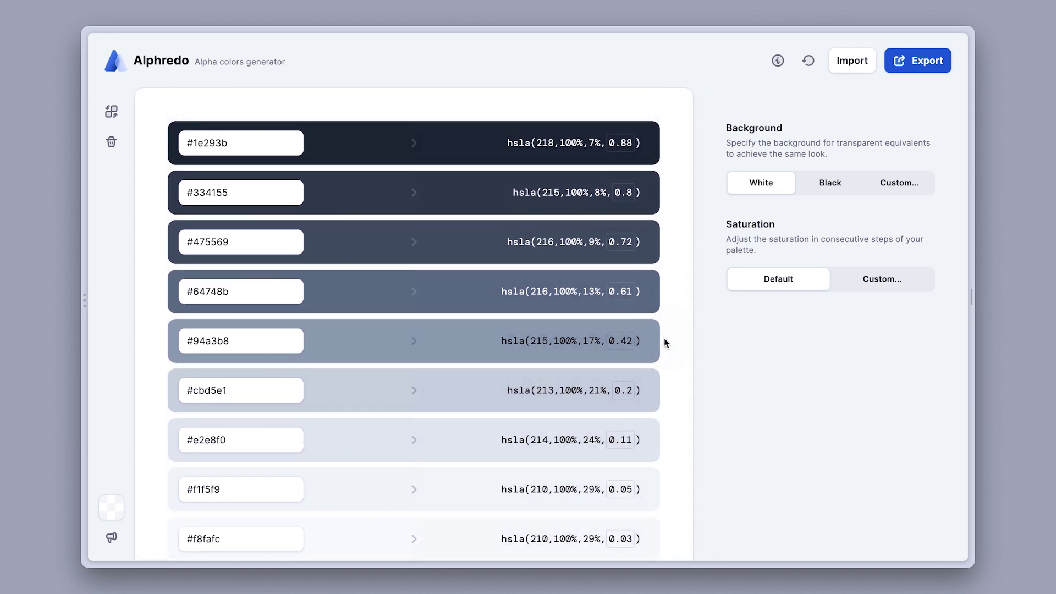
pyautogui.moveTo(666, 281); pyautogui.dragTo(661, 185)
pyautogui.click(911, 287)
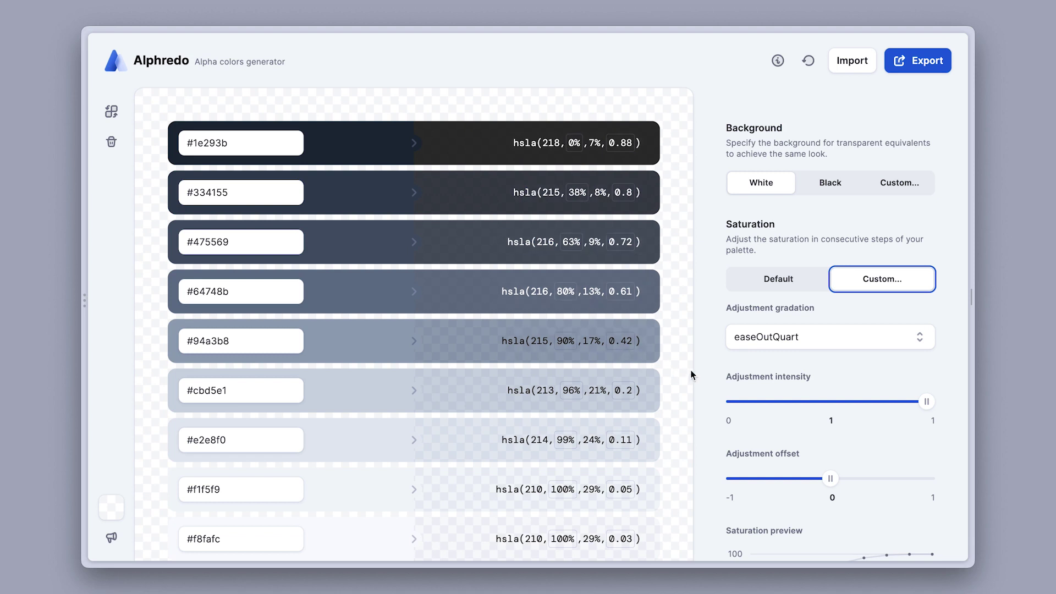
pyautogui.scroll(-3, 769, 448)
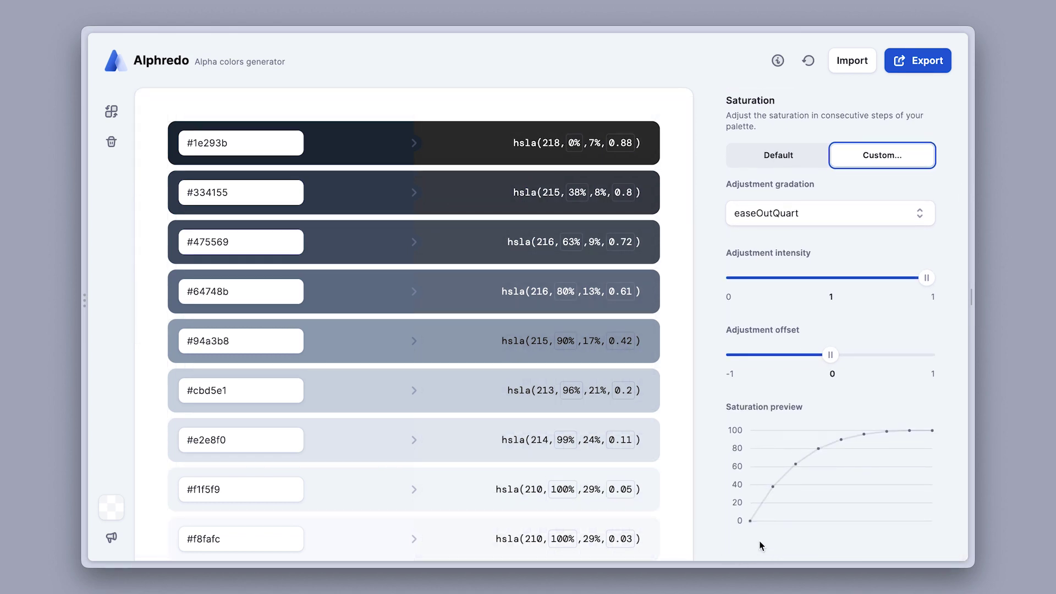
pyautogui.click(749, 521)
pyautogui.moveTo(713, 533); pyautogui.dragTo(712, 422)
pyautogui.moveTo(849, 464)
pyautogui.mouseDown()
pyautogui.moveTo(923, 435)
pyautogui.moveTo(944, 444)
pyautogui.mouseUp()
# Set the saturation adjustment gradation to easeInOutQuart and examine the curve in the saturation preview
pyautogui.click(849, 216)
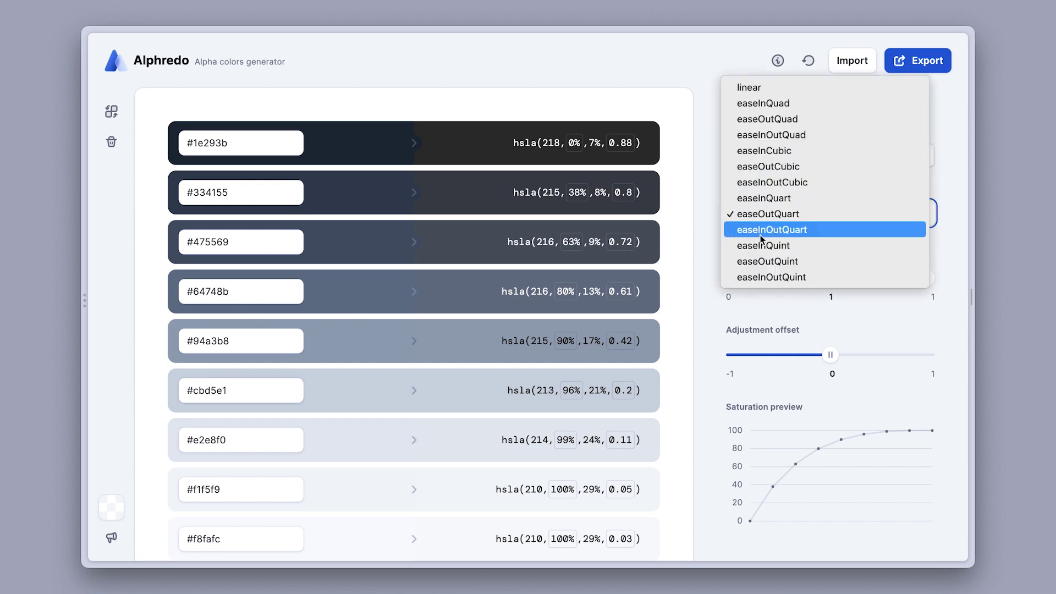
pyautogui.click(789, 233)
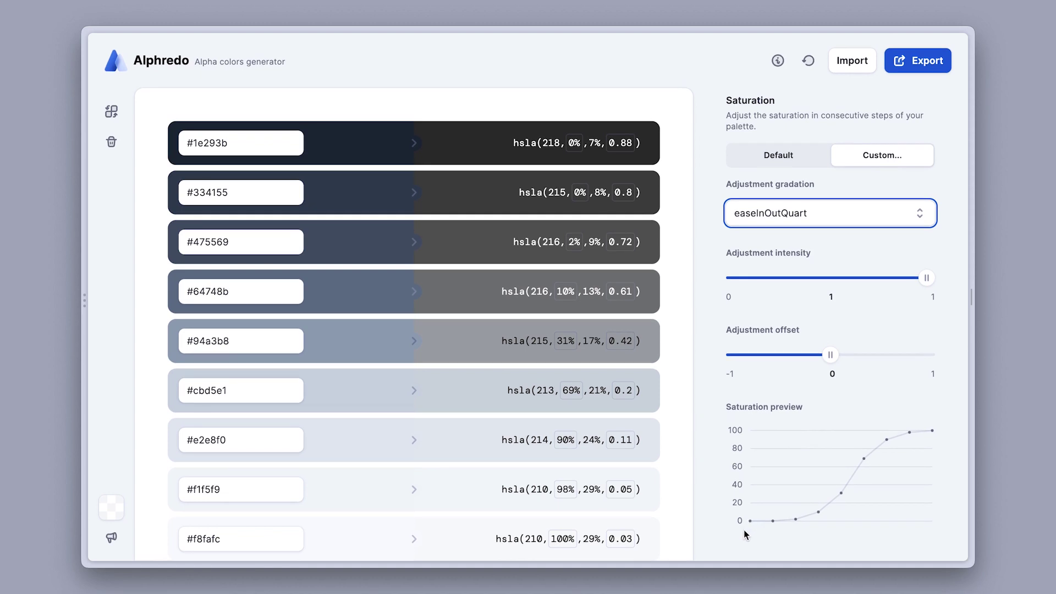
pyautogui.moveTo(744, 529); pyautogui.dragTo(833, 538)
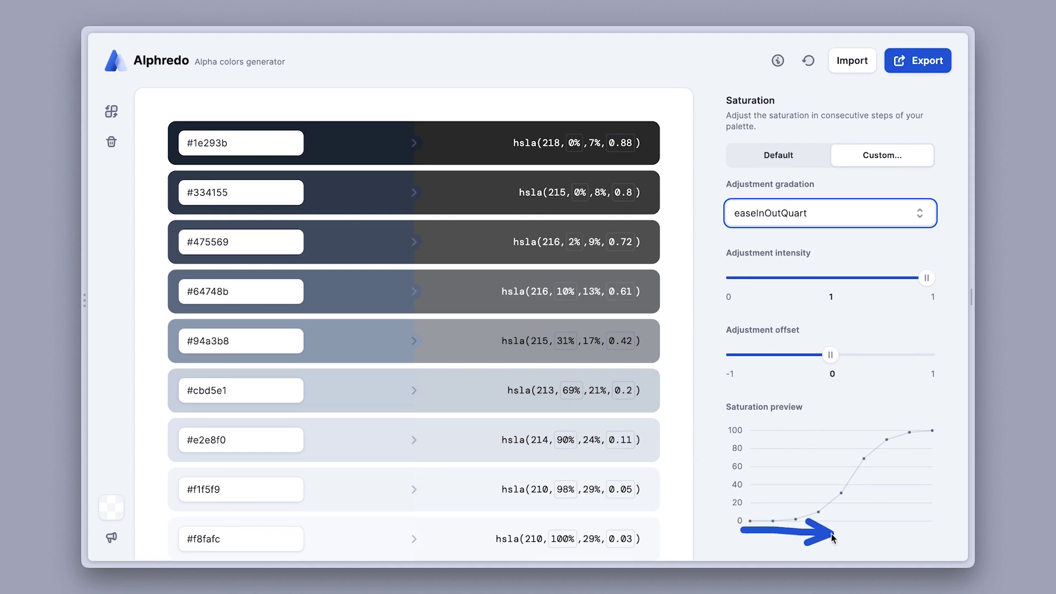
pyautogui.moveTo(796, 501)
pyautogui.mouseDown()
pyautogui.moveTo(841, 456)
pyautogui.moveTo(942, 432)
pyautogui.moveTo(957, 442)
pyautogui.mouseUp()
pyautogui.click(870, 471)
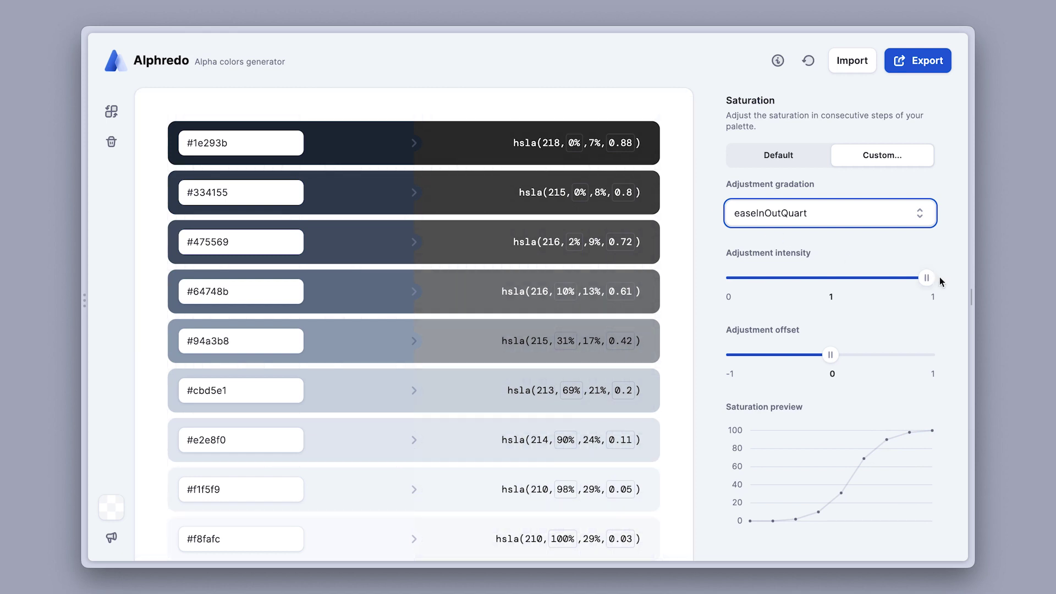
# Set the saturation adjustment intensity to 0.71 and the adjustment offset to 0.54, checking the resulting color rows
pyautogui.moveTo(926, 278); pyautogui.dragTo(869, 278)
pyautogui.scroll(-1, 588, 440)
pyautogui.scroll(-1, 590, 440)
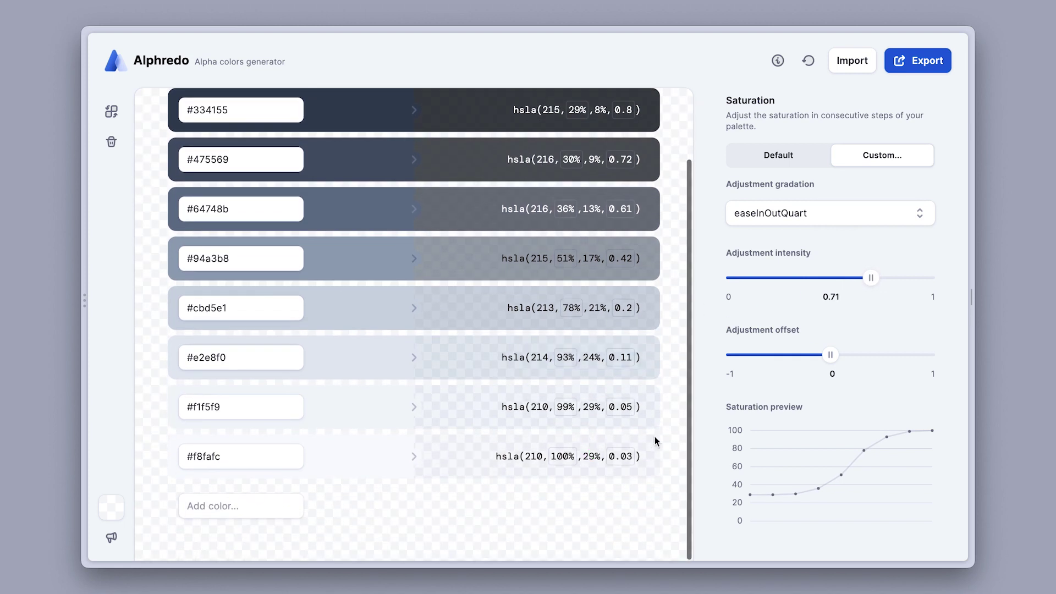
pyautogui.moveTo(826, 361); pyautogui.dragTo(882, 356)
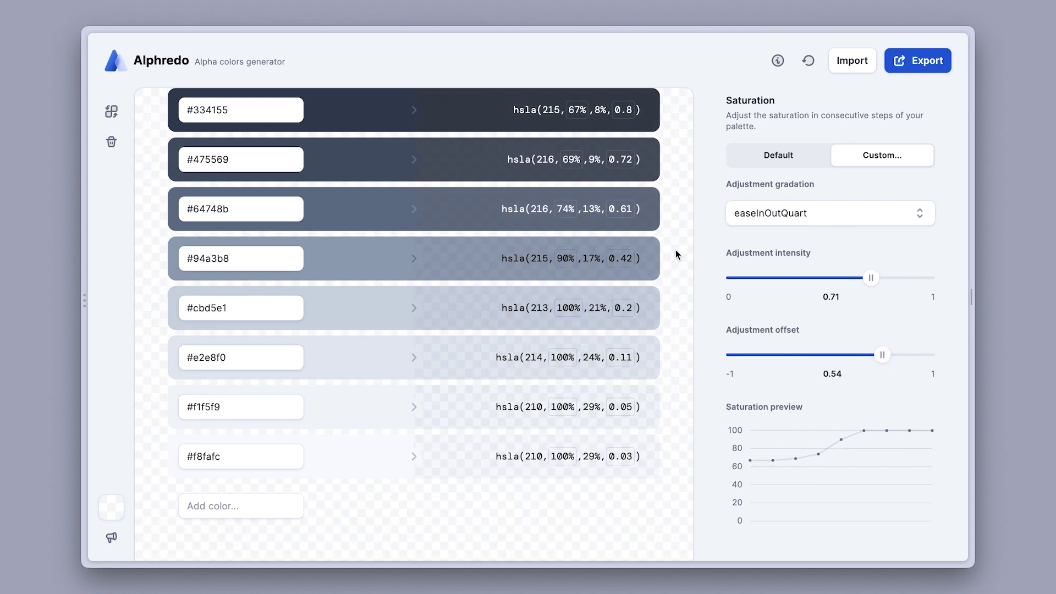
pyautogui.scroll(3, 675, 249)
pyautogui.scroll(2, 773, 233)
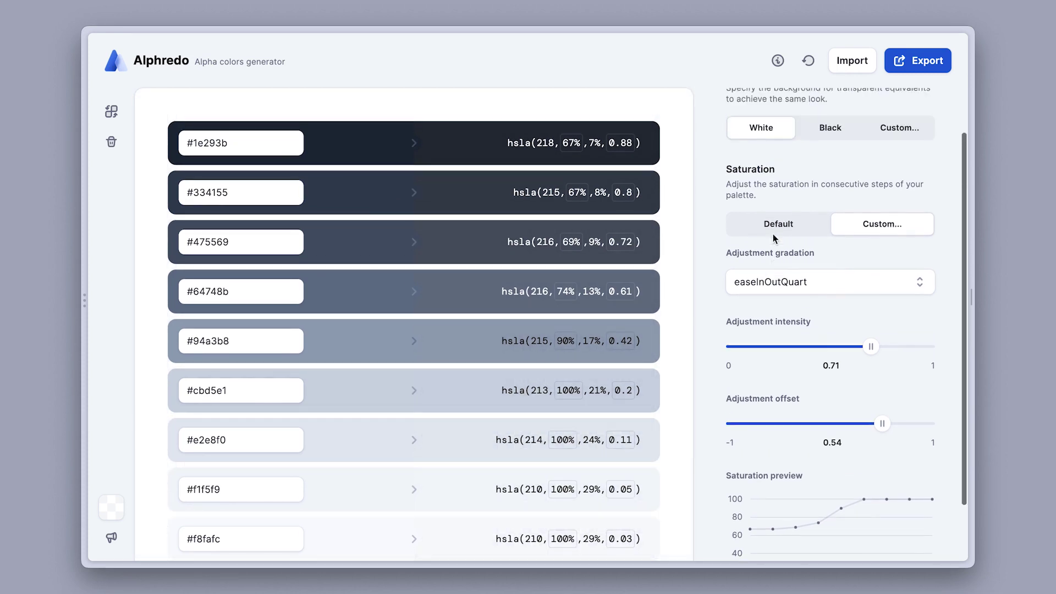
pyautogui.scroll(2, 773, 234)
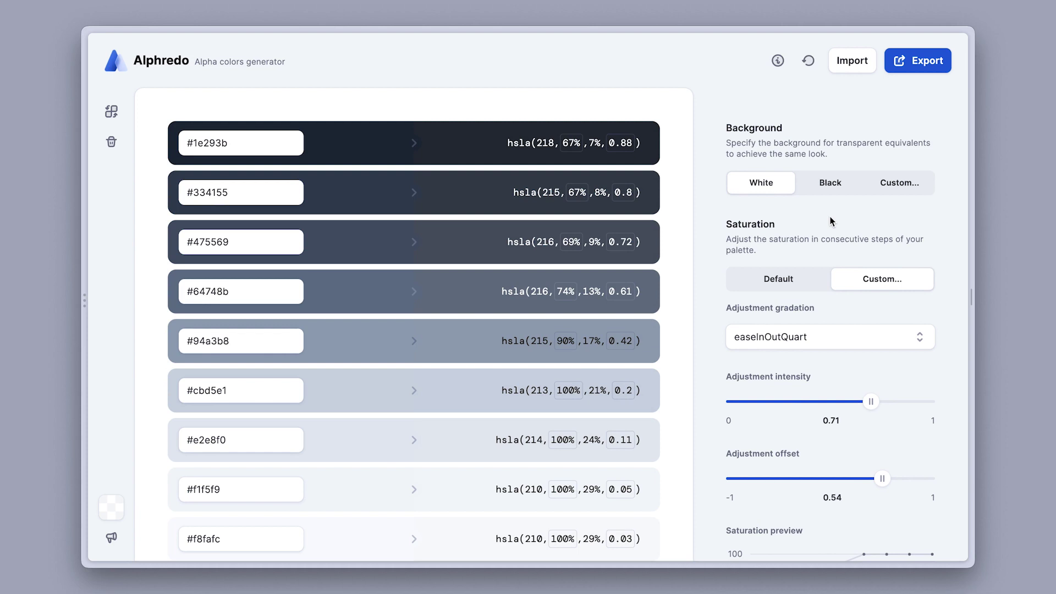
# Export the palette with its settings as JSON and copy the code to the clipboard
pyautogui.click(916, 72)
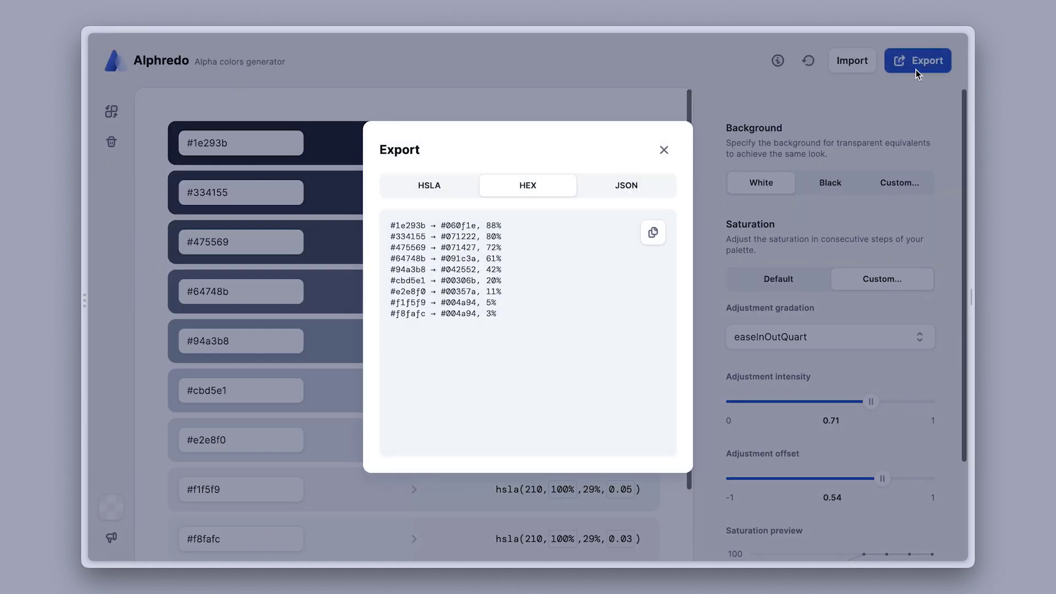
pyautogui.click(612, 198)
pyautogui.scroll(-5, 491, 381)
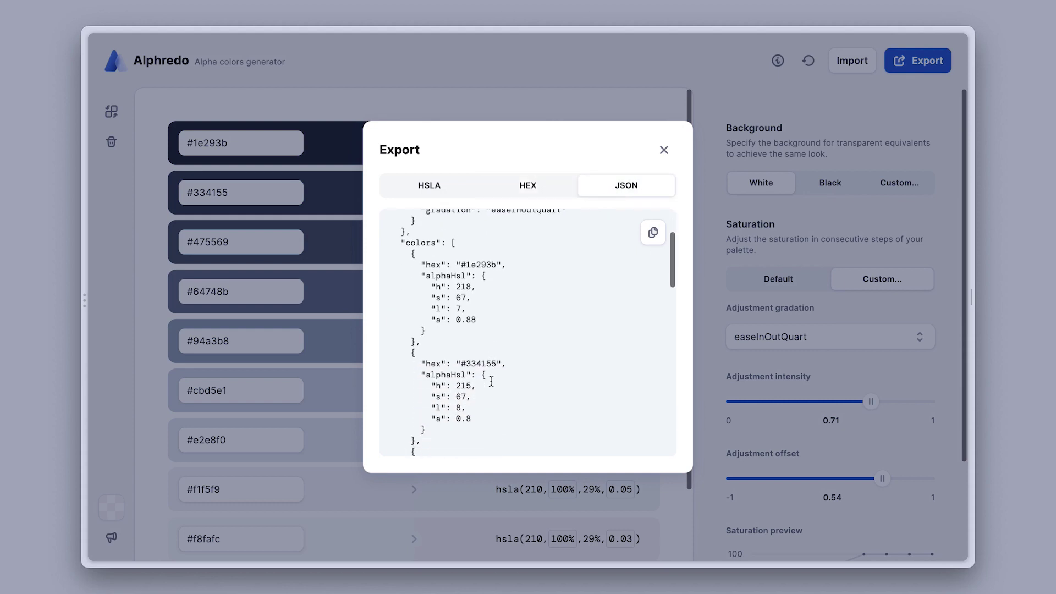
pyautogui.scroll(5, 491, 381)
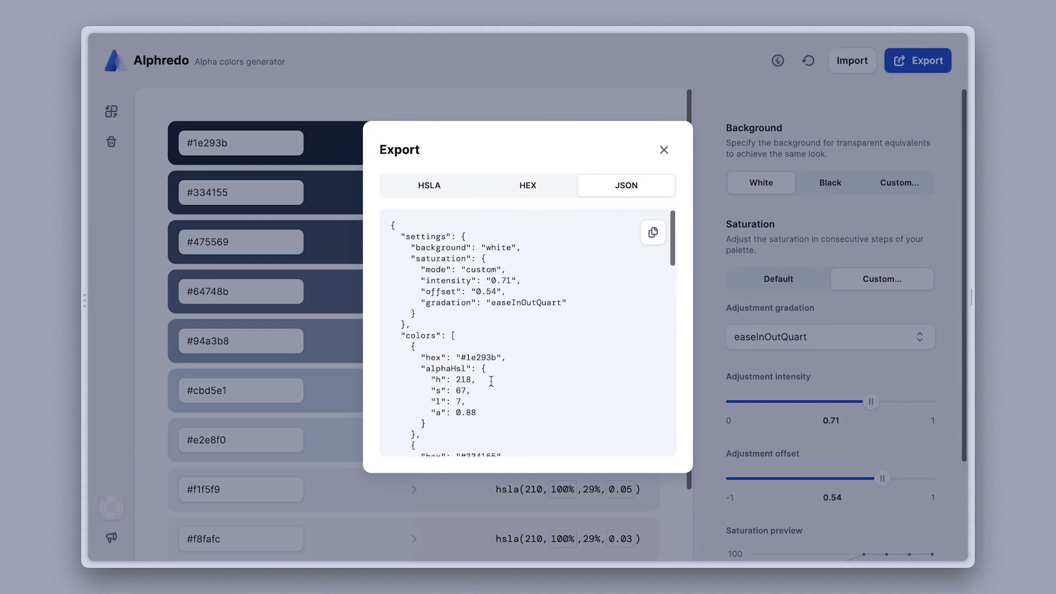
pyautogui.click(652, 232)
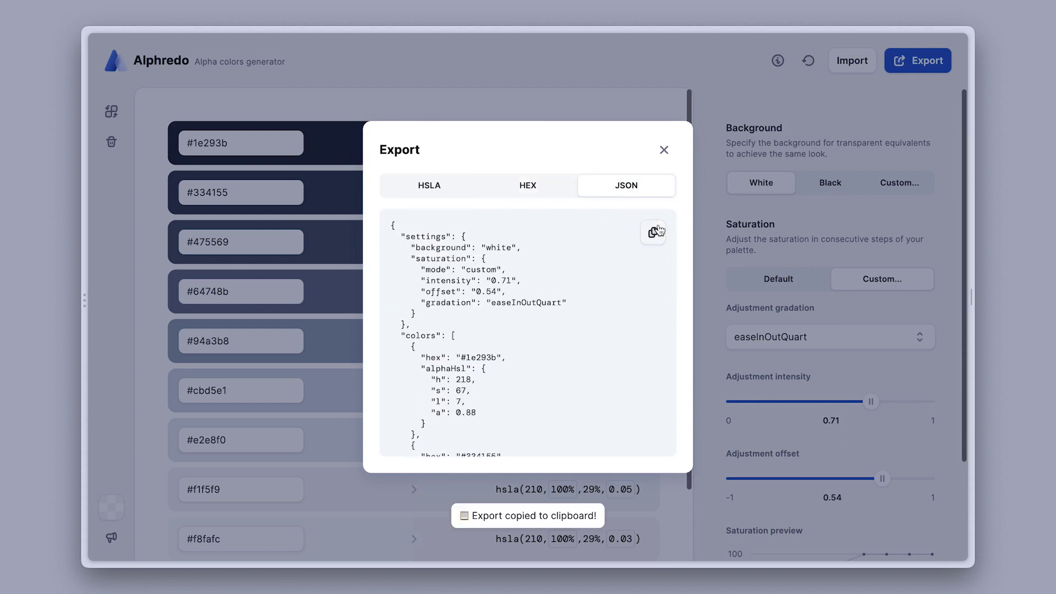
pyautogui.click(663, 152)
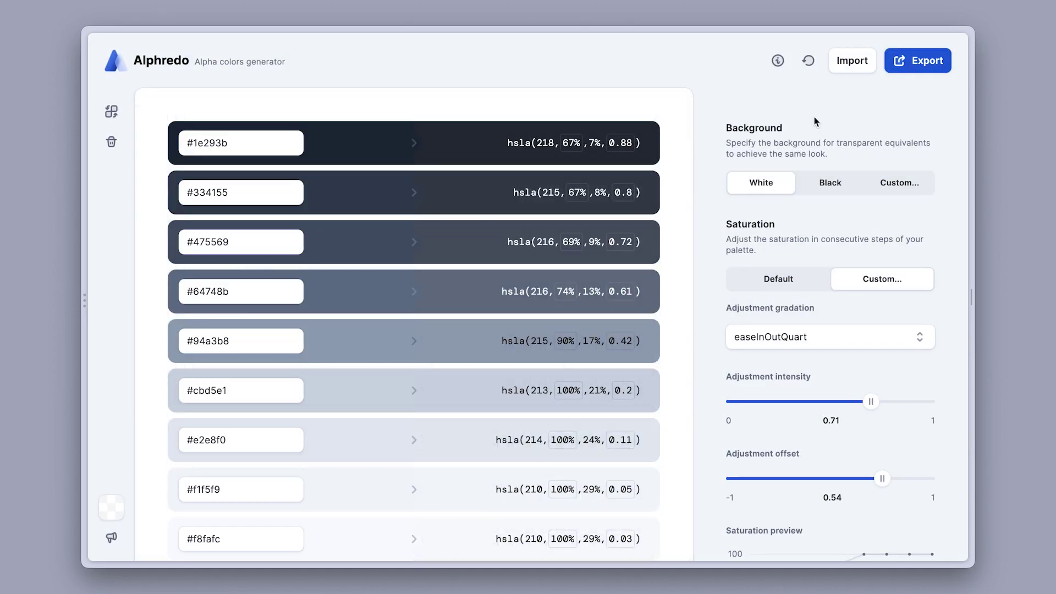
# Reset the palette and its settings to the defaults
pyautogui.click(809, 62)
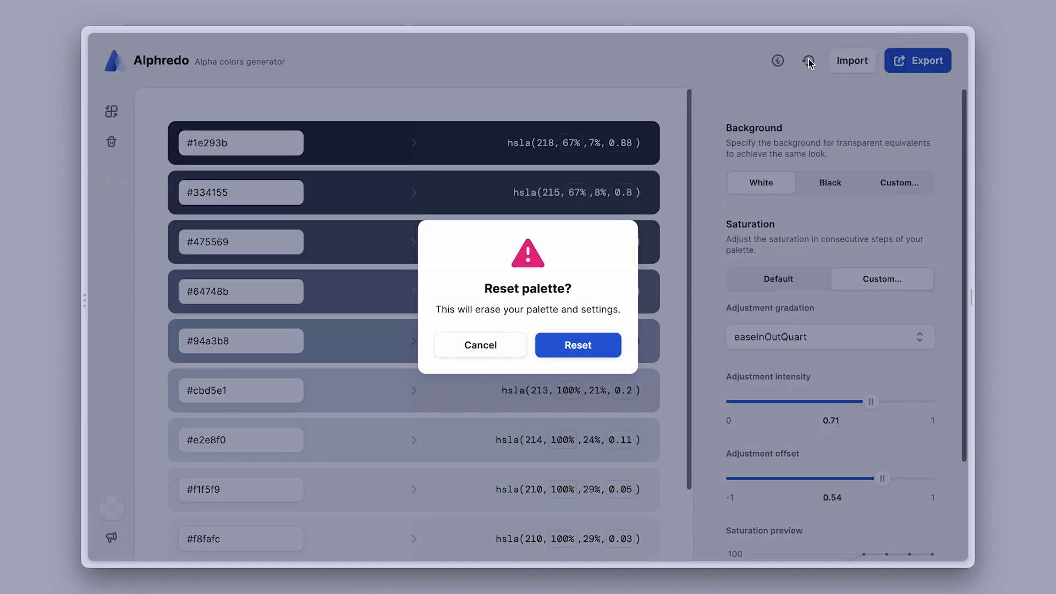
pyautogui.click(583, 343)
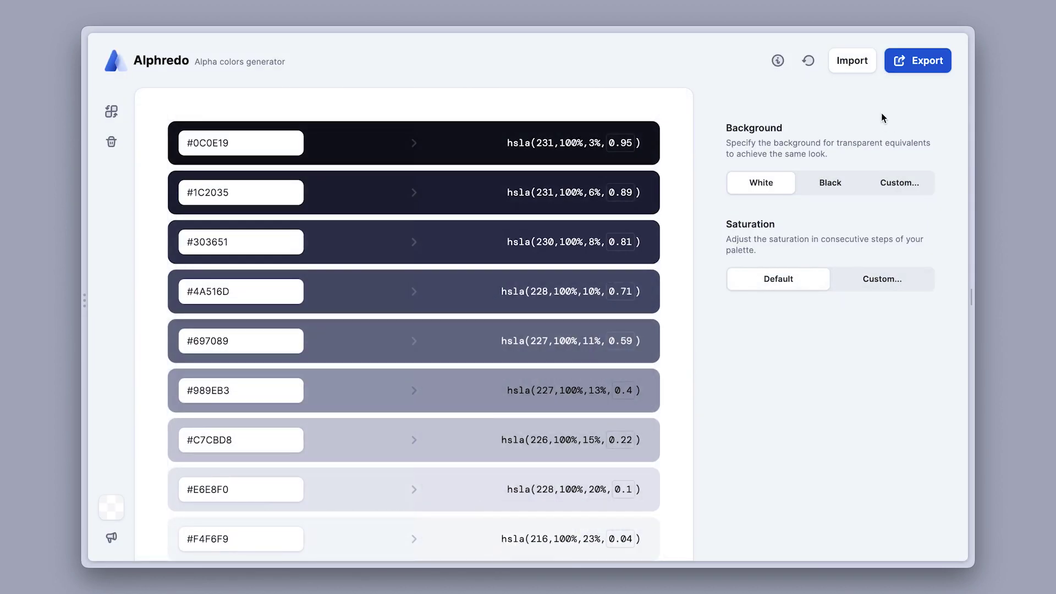
pyautogui.click(569, 144)
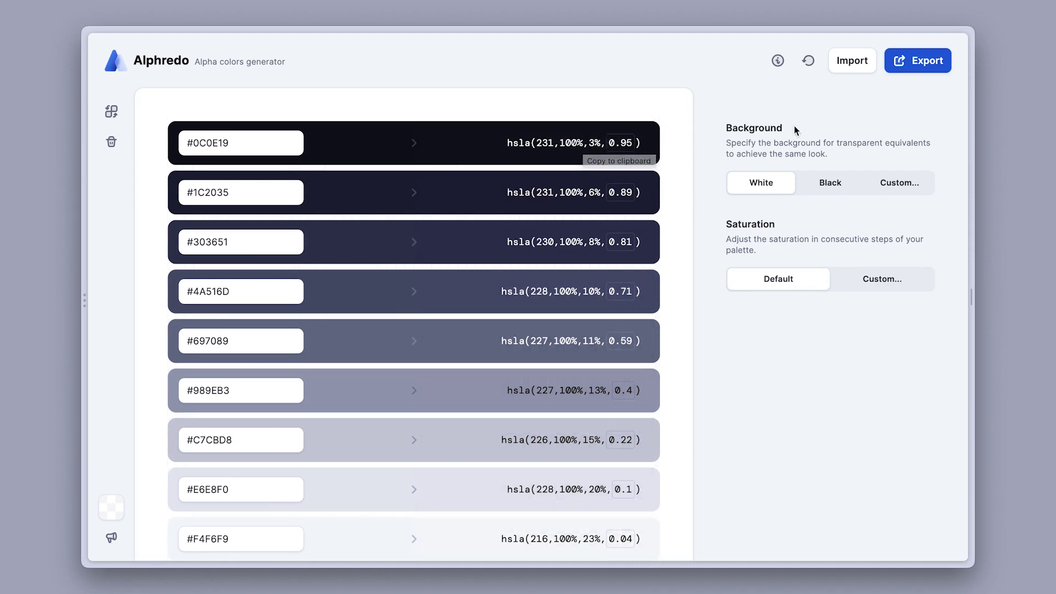
# Import the palette and its settings from the copied JSON code
pyautogui.click(850, 62)
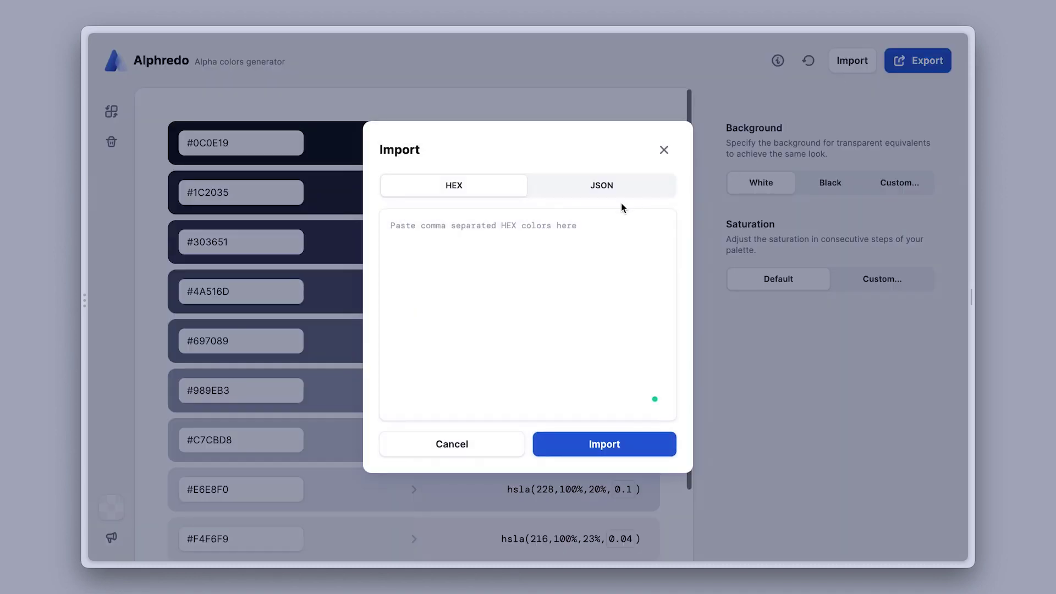
pyautogui.click(597, 196)
pyautogui.click(505, 261)
pyautogui.hotkey('ctrl', 'v')
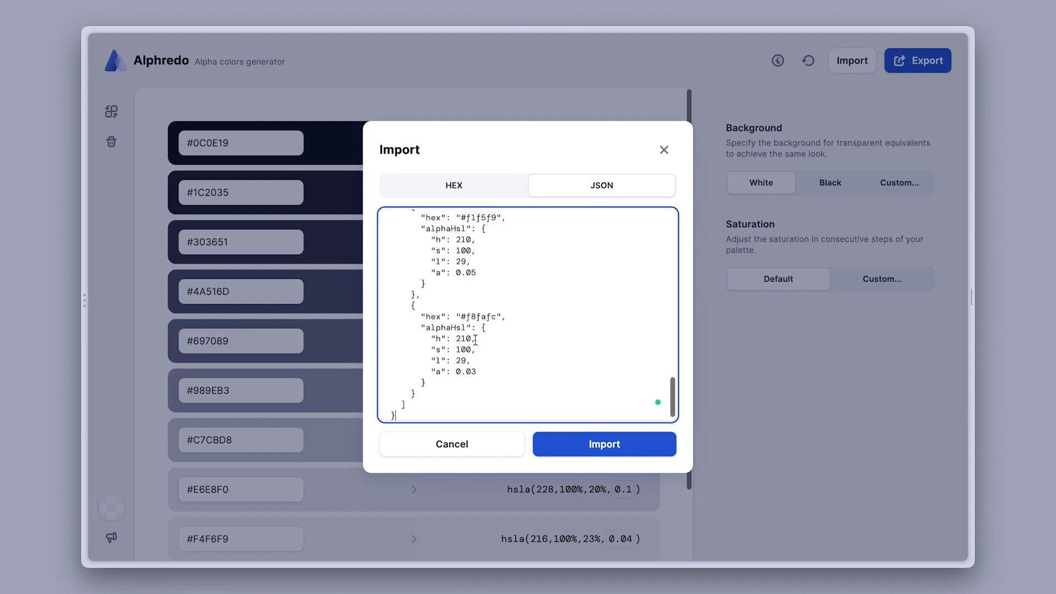
pyautogui.click(575, 446)
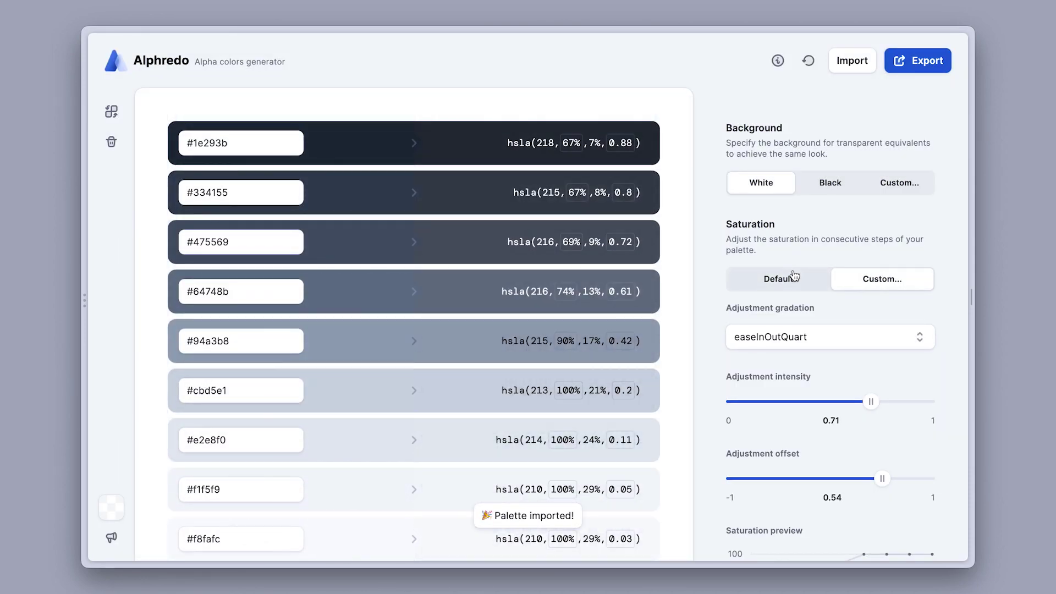